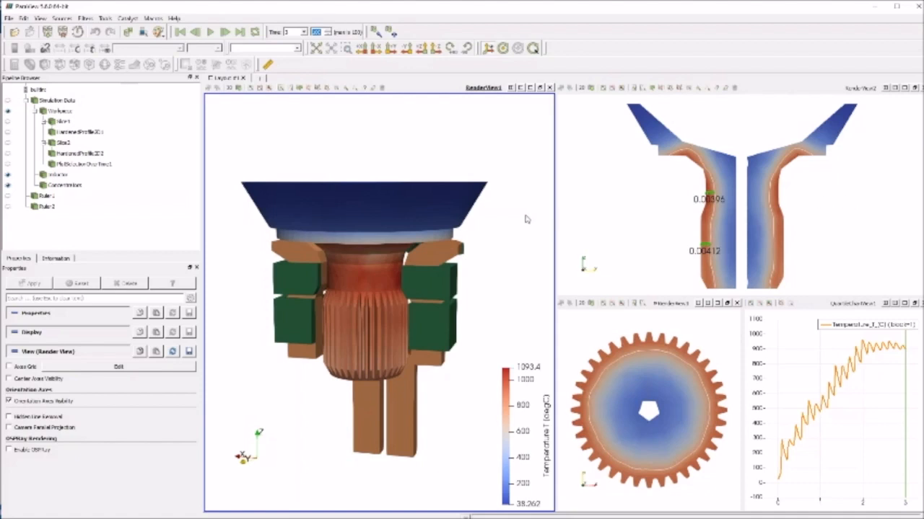
# - Inspect the heated assembly from several angles in RenderView1, hiding the workpiece and showing it again
pyautogui.moveTo(487, 320); pyautogui.dragTo(386, 304)
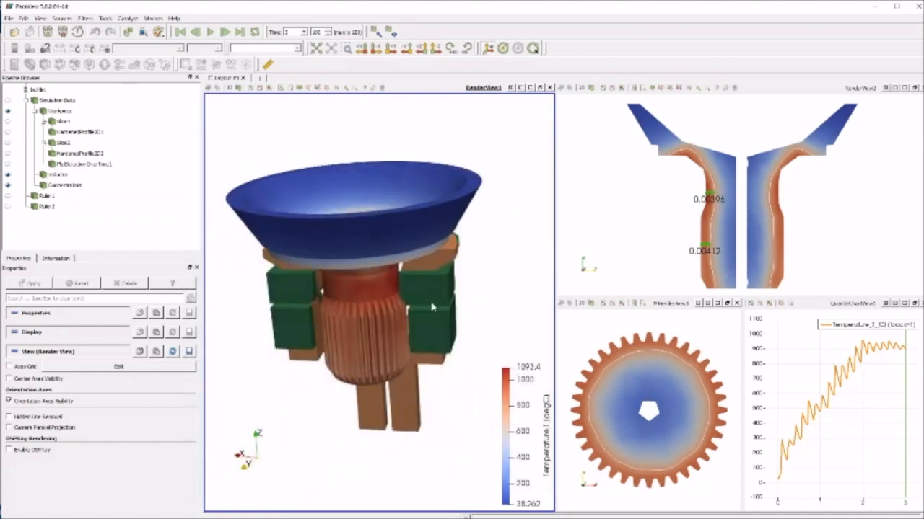
pyautogui.scroll(5, 383, 306)
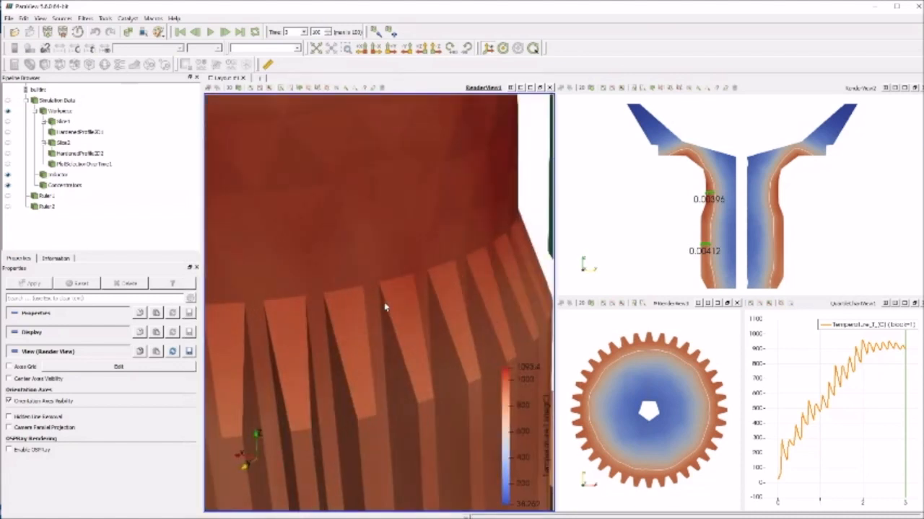
pyautogui.scroll(-6, 384, 306)
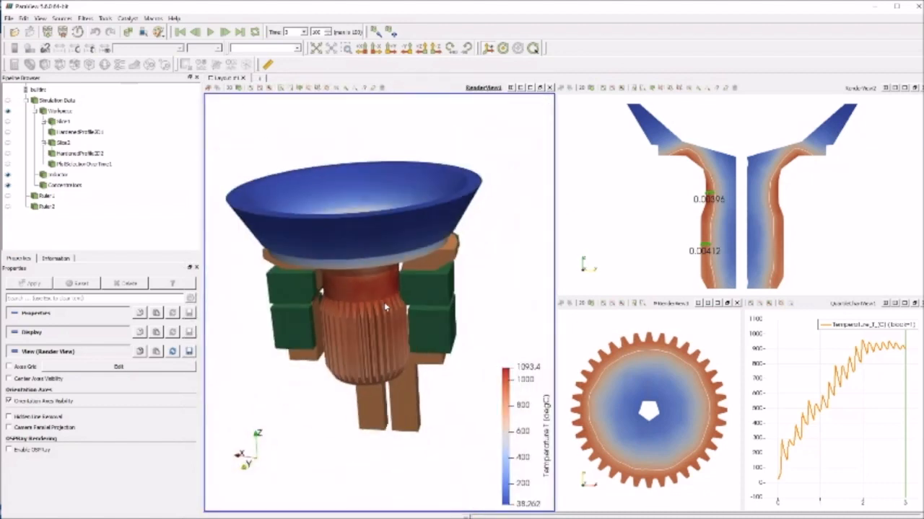
pyautogui.moveTo(497, 257); pyautogui.dragTo(470, 241)
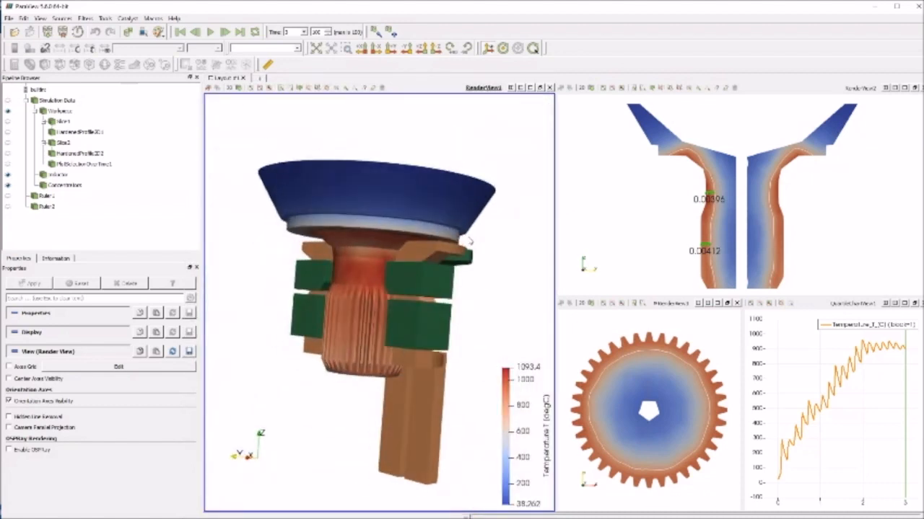
pyautogui.click(8, 113)
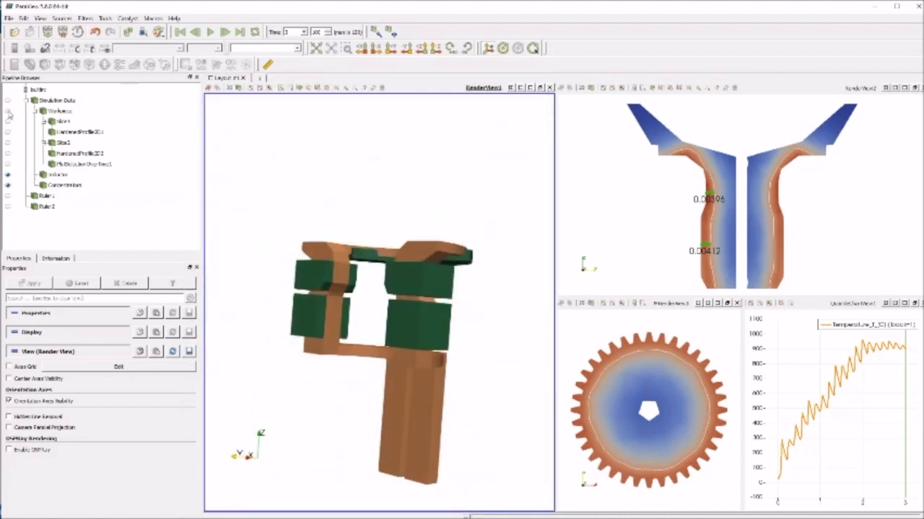
pyautogui.click(8, 112)
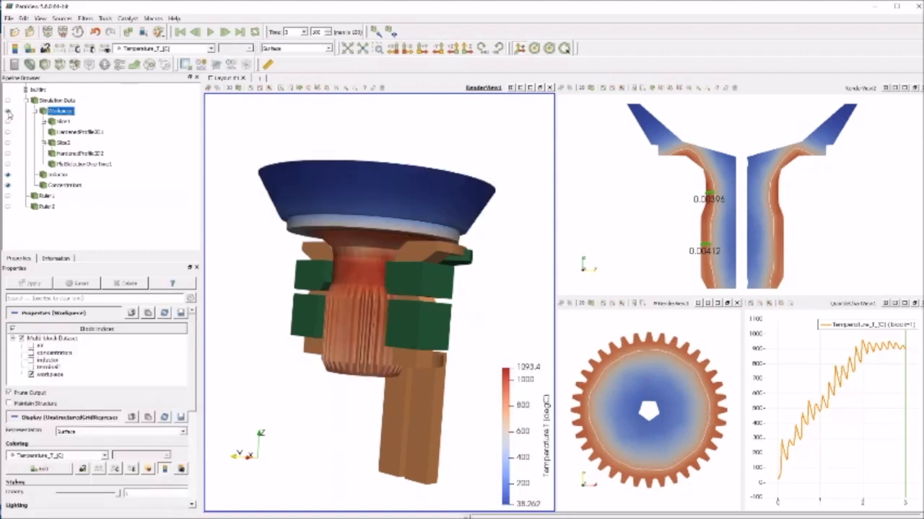
# - Hide the inductor and the concentrators in RenderView1 and turn both back on
pyautogui.click(8, 175)
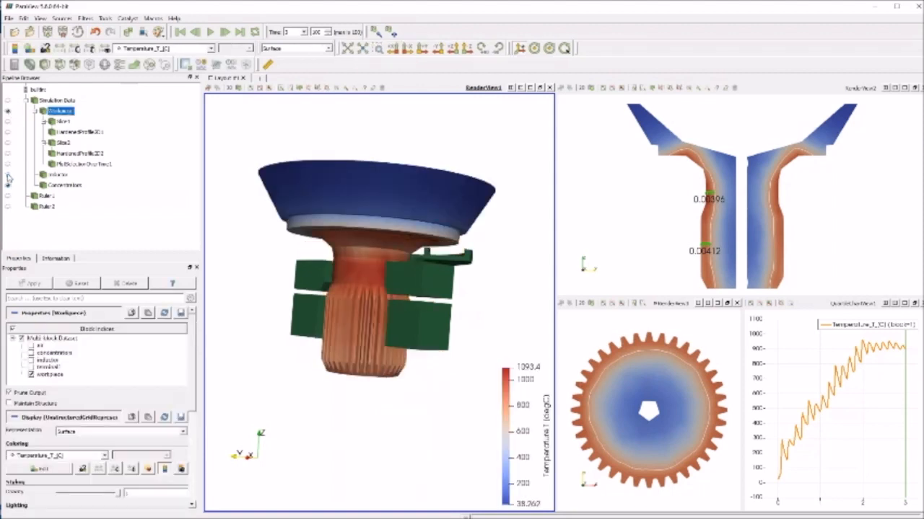
pyautogui.click(8, 186)
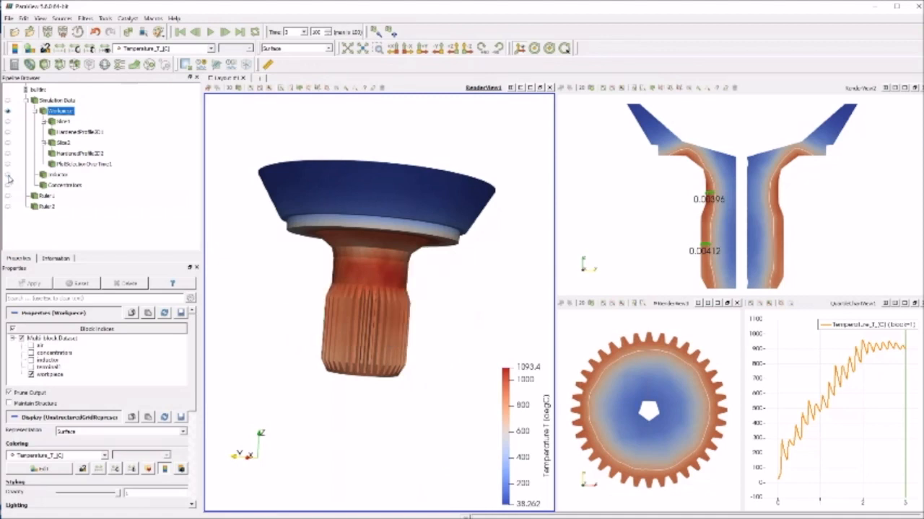
pyautogui.click(8, 176)
pyautogui.click(8, 186)
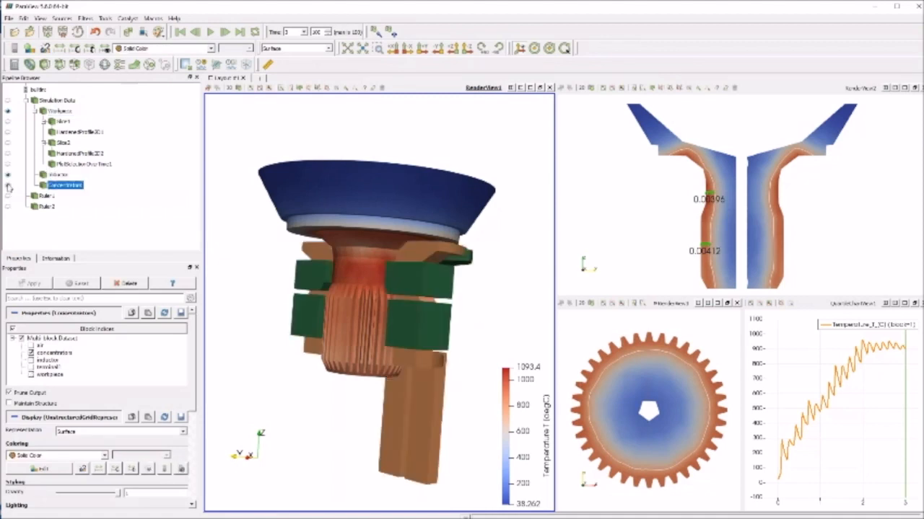
# - Hide the concentrators and the inductor, keeping only the workpiece displayed
pyautogui.click(9, 186)
pyautogui.click(8, 175)
pyautogui.moveTo(438, 284); pyautogui.dragTo(402, 271)
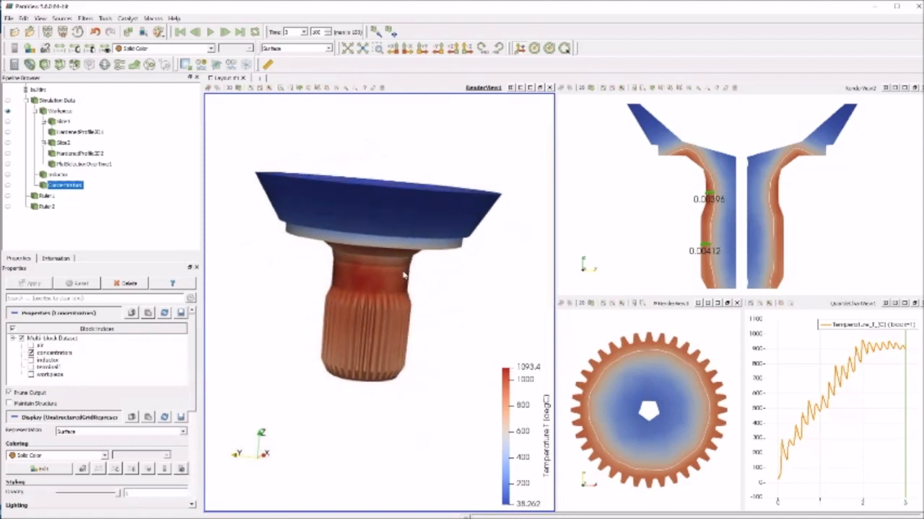
# - Review the result variables available for colouring the workpiece, keeping Temperature_T_[C]
pyautogui.click(63, 112)
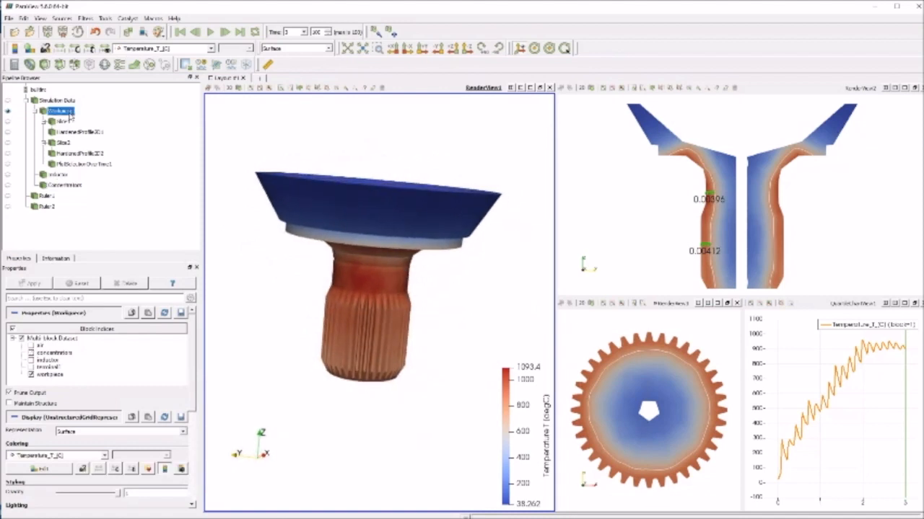
pyautogui.click(210, 49)
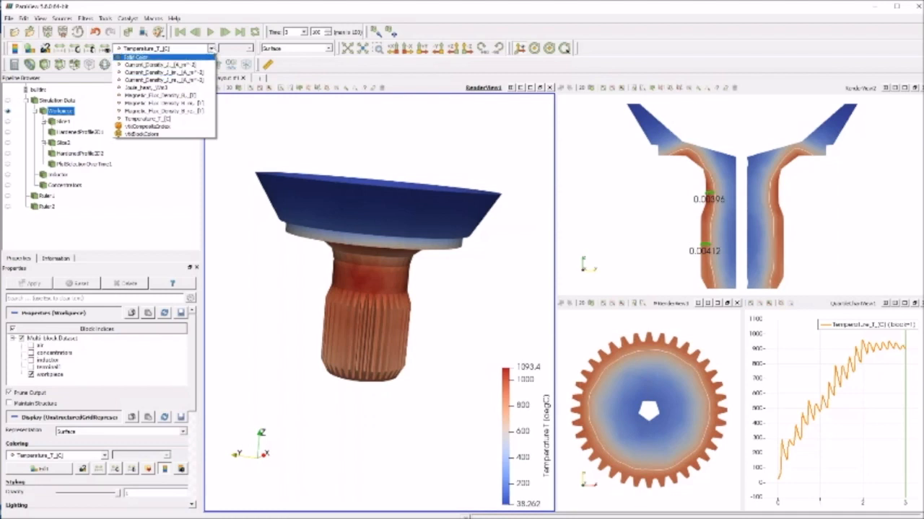
pyautogui.click(211, 49)
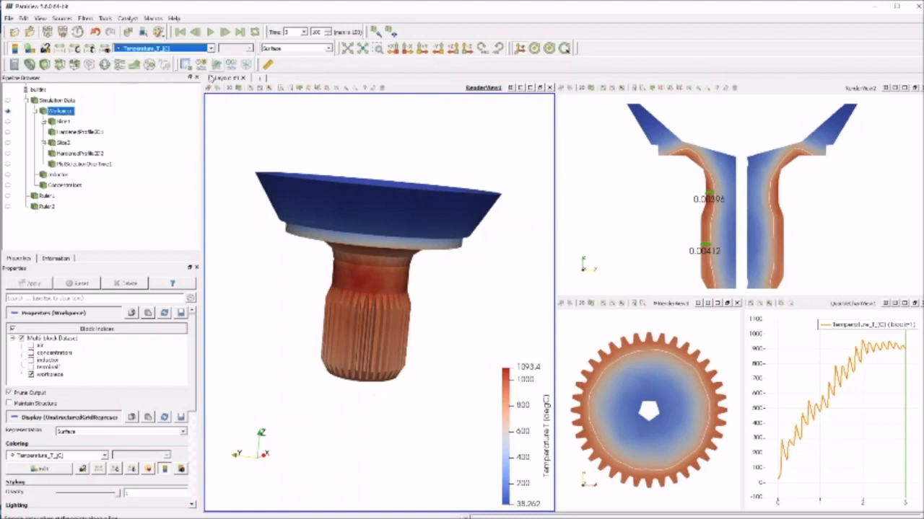
# - Isolate the inductor in RenderView1 by showing it and hiding the workpiece
pyautogui.click(8, 176)
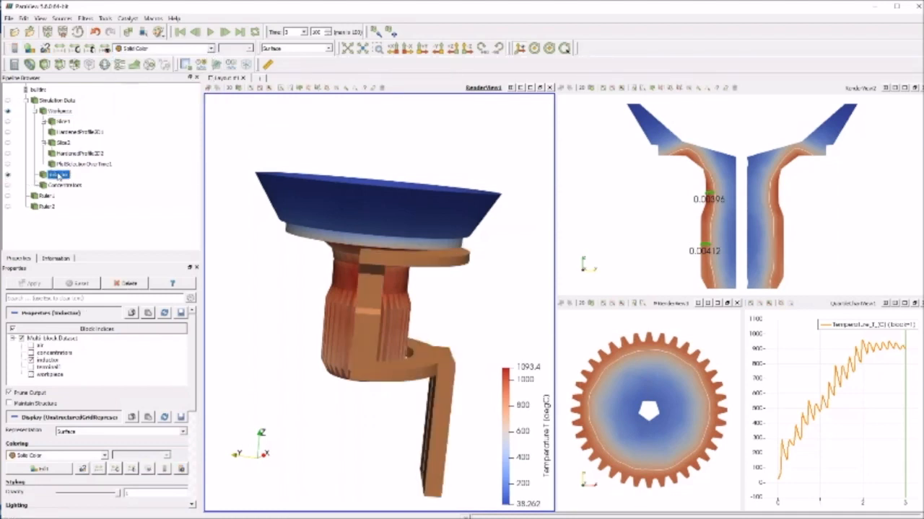
pyautogui.click(8, 111)
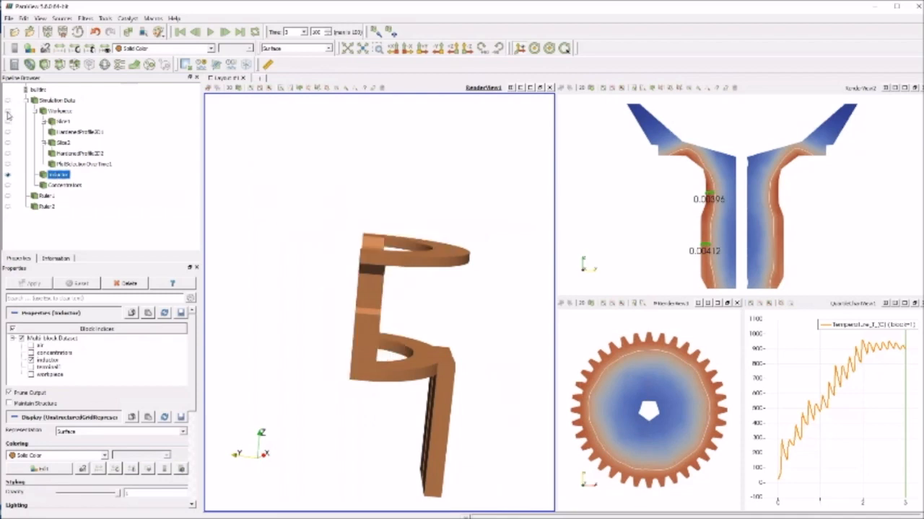
pyautogui.moveTo(288, 216); pyautogui.dragTo(322, 186)
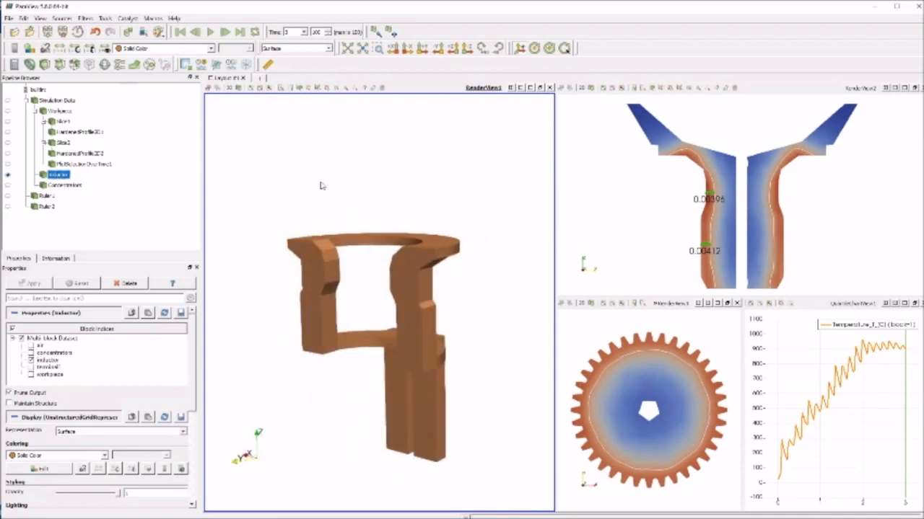
# - Colour the inductor by the first Current_Density_J field in A_m^-2 and examine the distribution along its inner edges
pyautogui.click(211, 49)
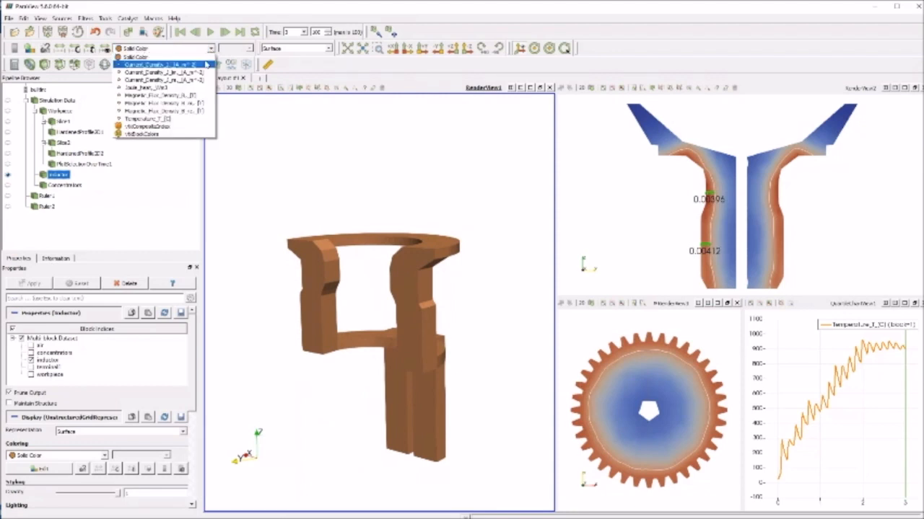
pyautogui.click(155, 64)
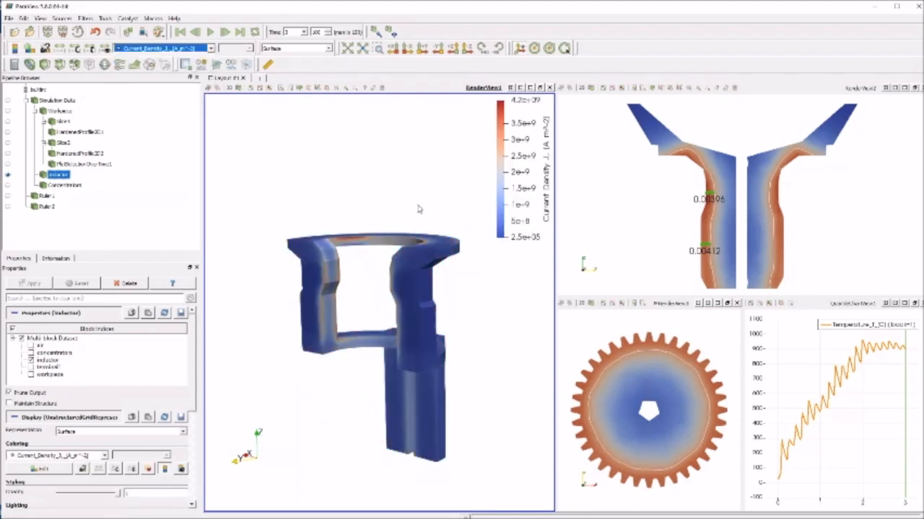
pyautogui.moveTo(423, 185)
pyautogui.mouseDown()
pyautogui.moveTo(422, 202)
pyautogui.moveTo(439, 195)
pyautogui.moveTo(423, 199)
pyautogui.mouseUp()
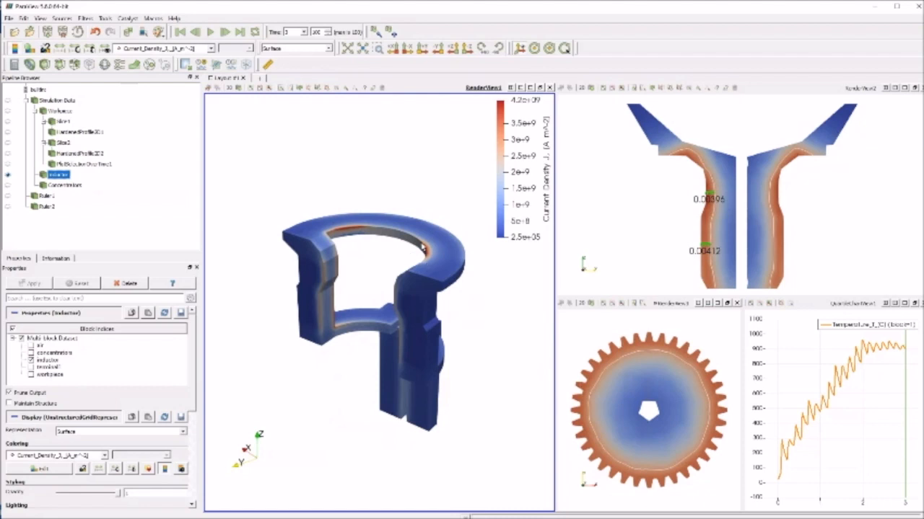
pyautogui.scroll(3, 423, 247)
pyautogui.scroll(-2, 424, 248)
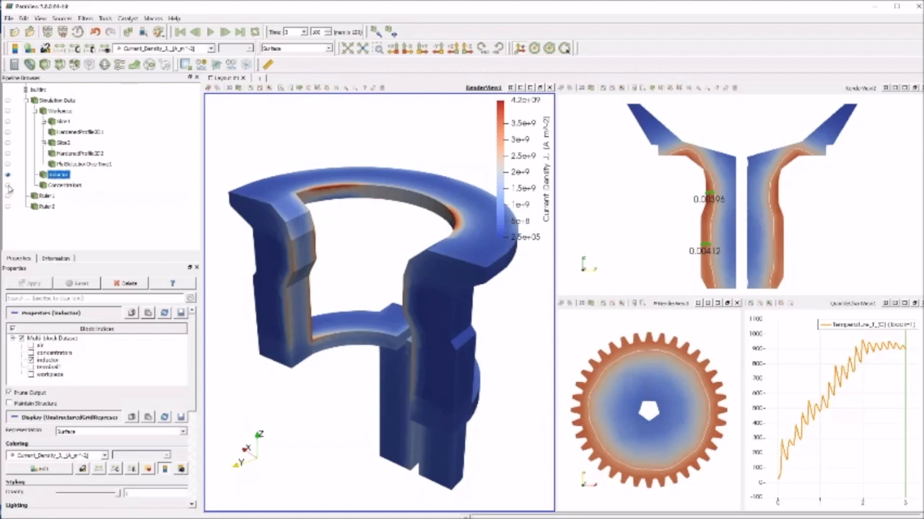
# - Show the concentrators and the workpiece together with the current-density-coloured inductor
pyautogui.click(8, 185)
pyautogui.moveTo(430, 147); pyautogui.dragTo(427, 182)
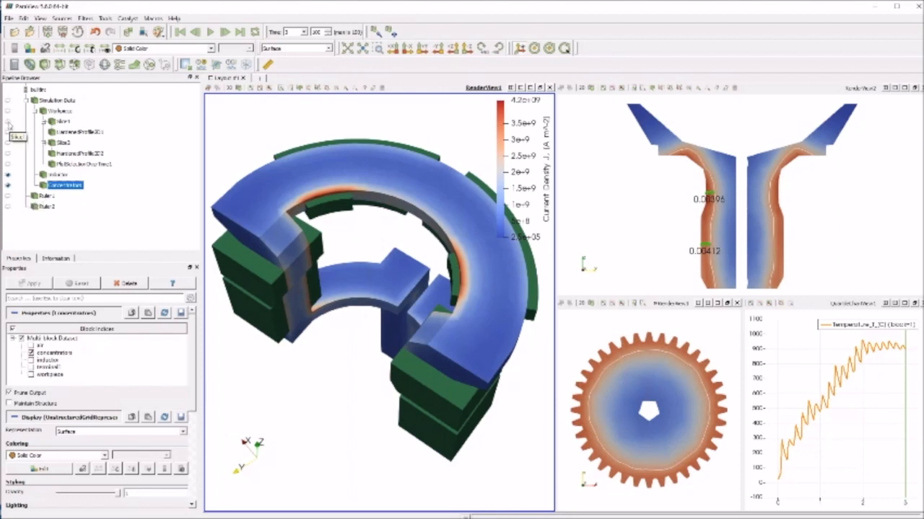
pyautogui.click(8, 111)
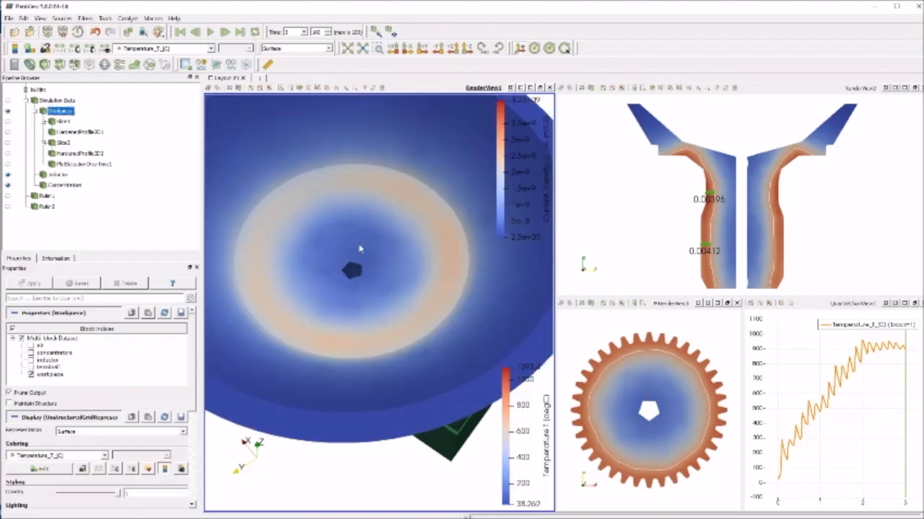
pyautogui.scroll(-5, 365, 249)
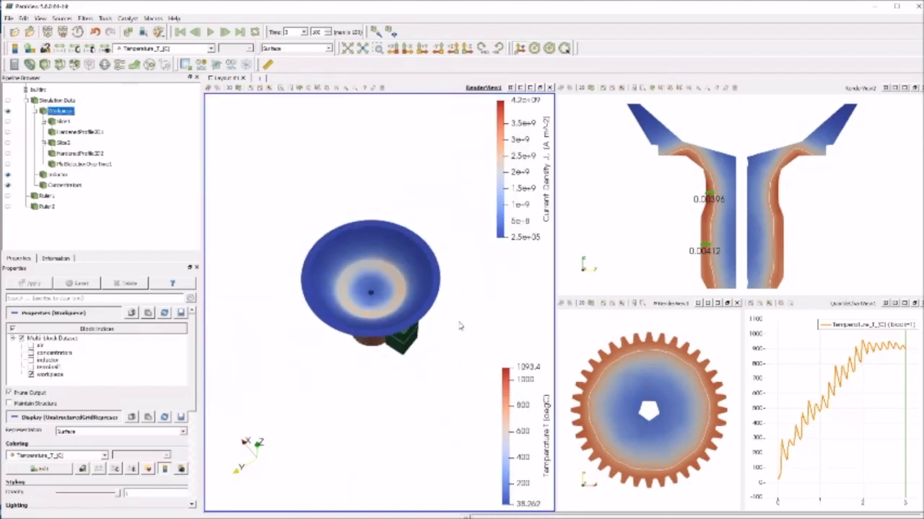
pyautogui.moveTo(459, 326); pyautogui.dragTo(457, 251)
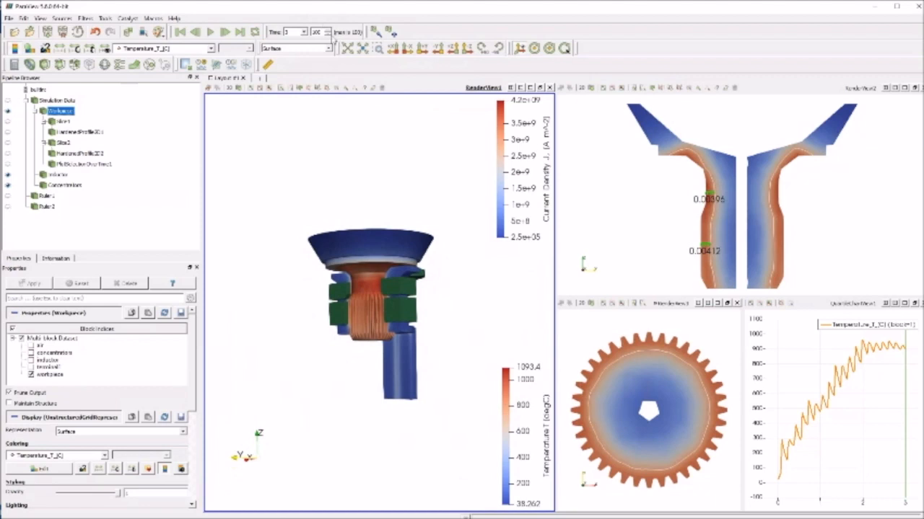
# - Step the simulation back four time steps and play the whole animation from the first time step
pyautogui.click(327, 35)
pyautogui.click(328, 35)
pyautogui.click(327, 35)
pyautogui.click(328, 35)
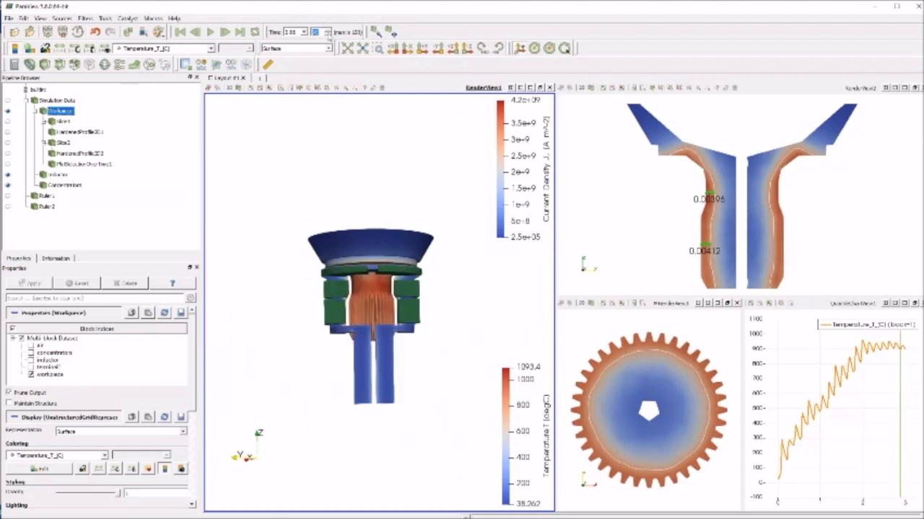
pyautogui.click(180, 31)
pyautogui.click(211, 33)
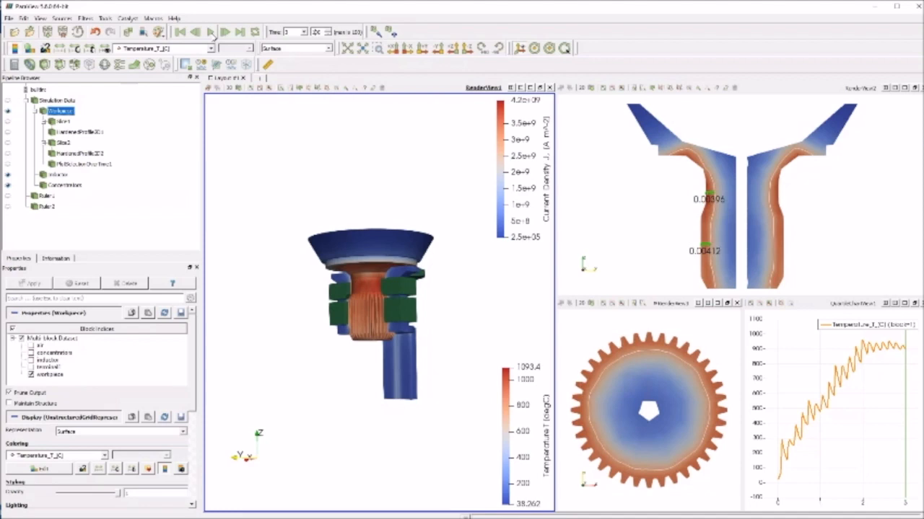
# - Turn off the inductor and concentrators in RenderView1 so only the temperature-coloured workpiece is displayed
pyautogui.moveTo(453, 257)
pyautogui.mouseDown()
pyautogui.moveTo(453, 273)
pyautogui.moveTo(484, 260)
pyautogui.moveTo(482, 247)
pyautogui.moveTo(452, 248)
pyautogui.moveTo(453, 261)
pyautogui.moveTo(488, 255)
pyautogui.moveTo(489, 243)
pyautogui.moveTo(462, 244)
pyautogui.mouseUp()
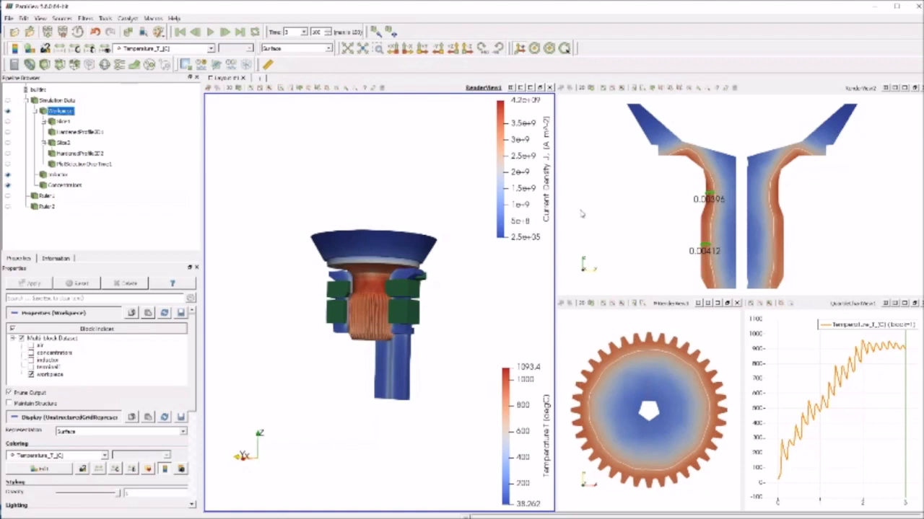
pyautogui.scroll(5, 386, 293)
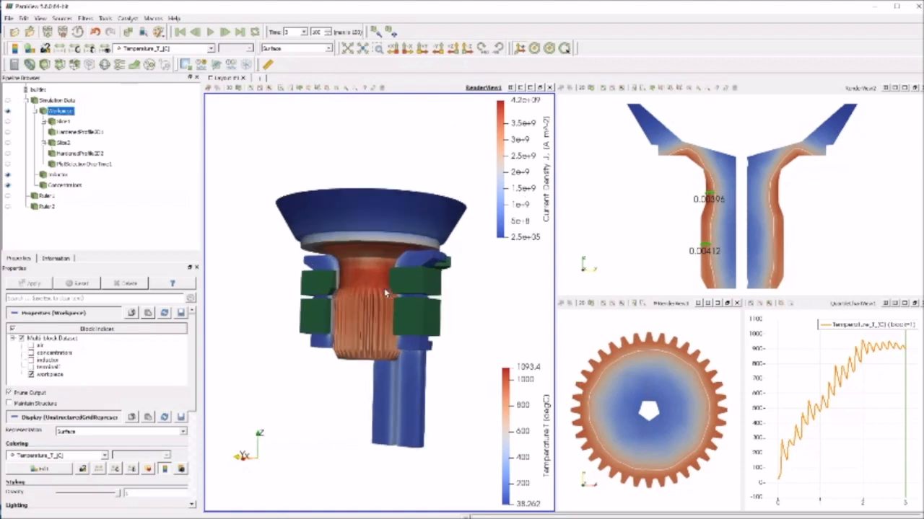
pyautogui.scroll(-2, 385, 293)
pyautogui.click(610, 228)
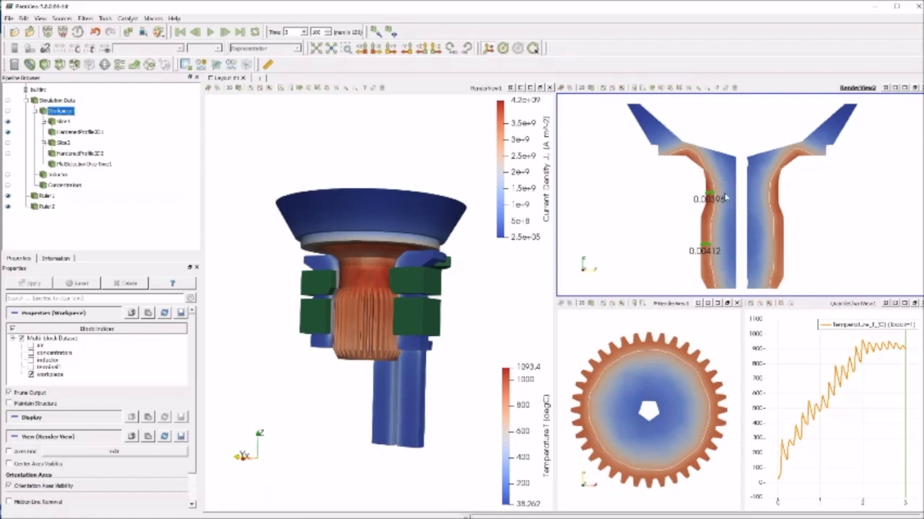
pyautogui.click(447, 272)
pyautogui.click(7, 174)
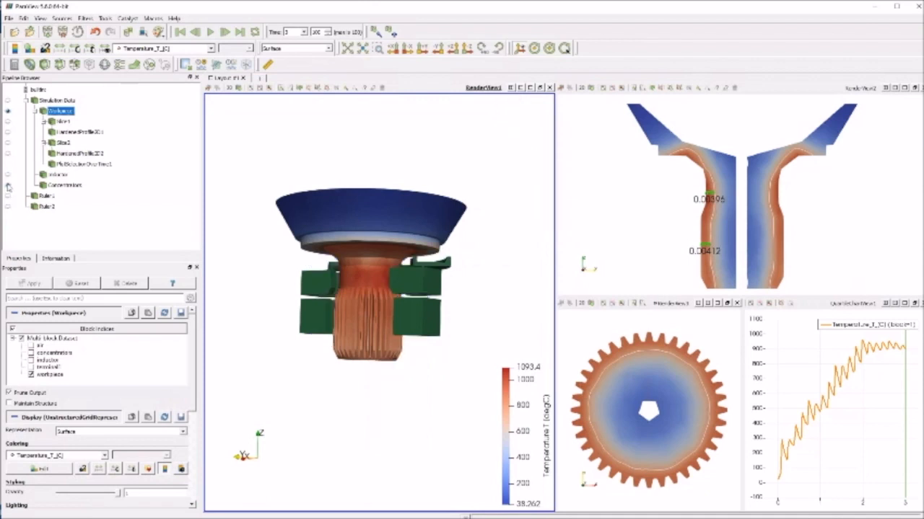
pyautogui.click(7, 186)
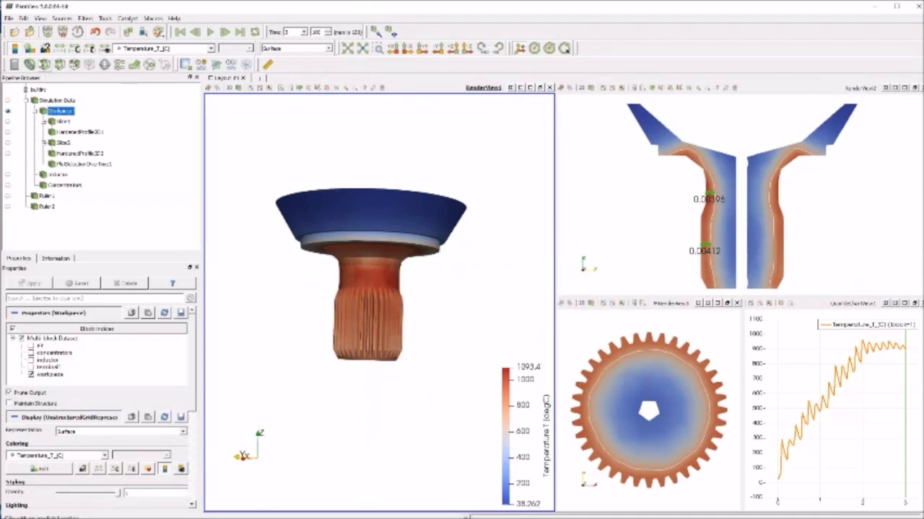
pyautogui.click(45, 64)
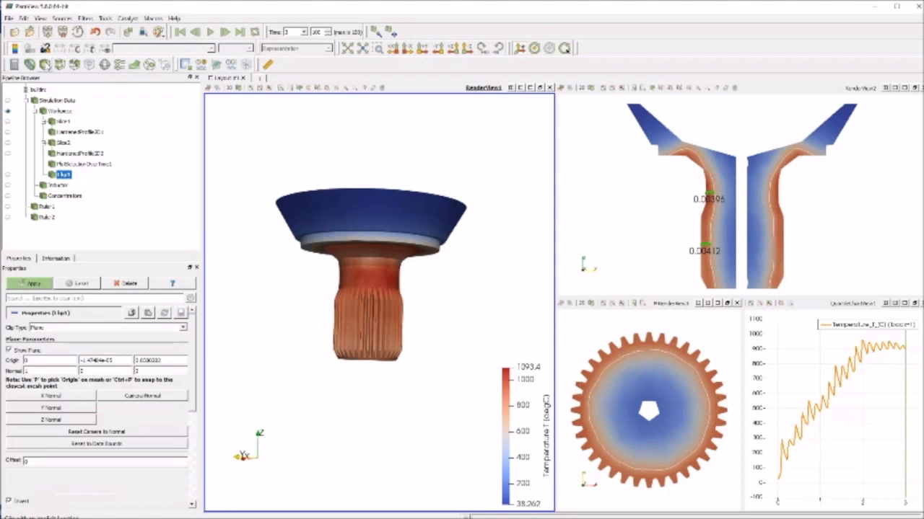
pyautogui.moveTo(471, 149); pyautogui.dragTo(456, 177)
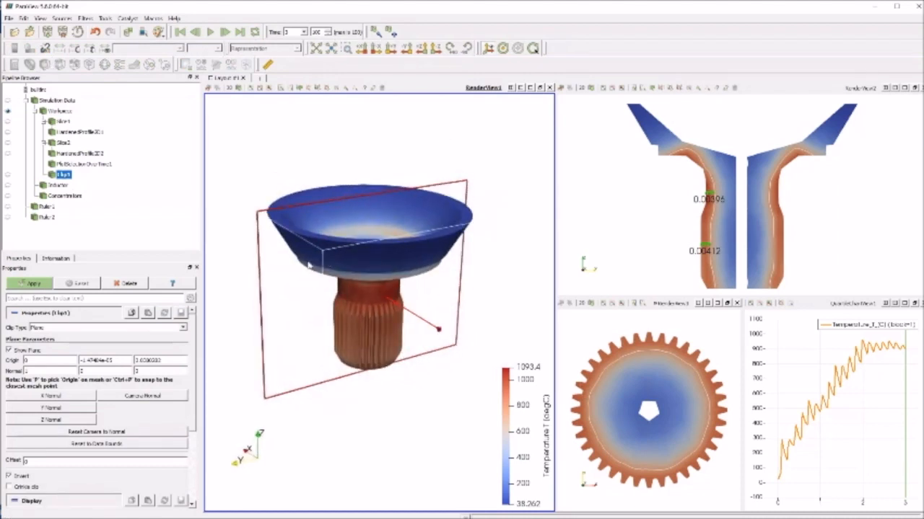
pyautogui.moveTo(260, 284); pyautogui.dragTo(282, 262)
pyautogui.click(126, 284)
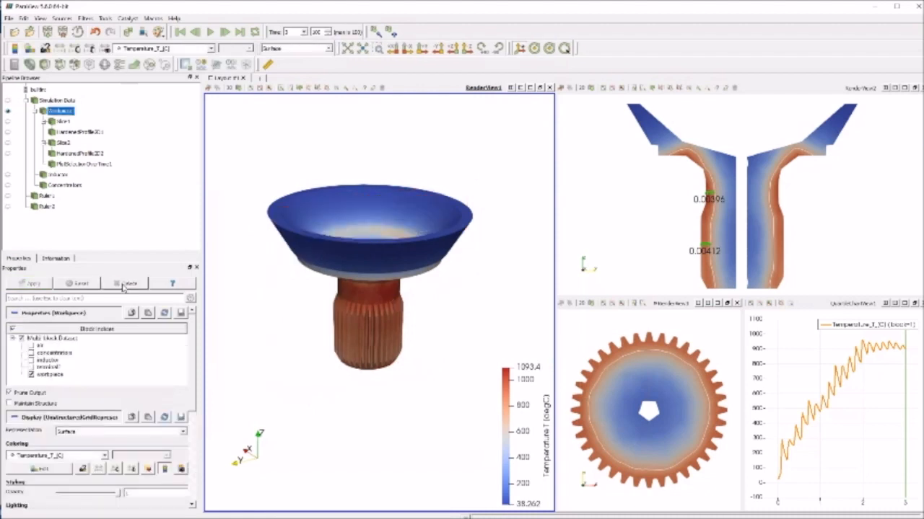
# - Examine the workpiece's longitudinal section in RenderView2 and its toothed cross-section in RenderView3
pyautogui.click(628, 242)
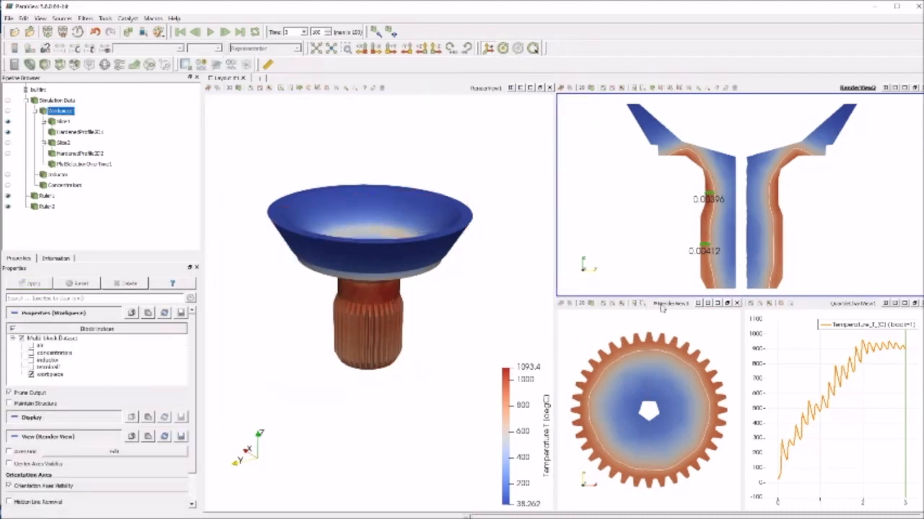
pyautogui.click(580, 334)
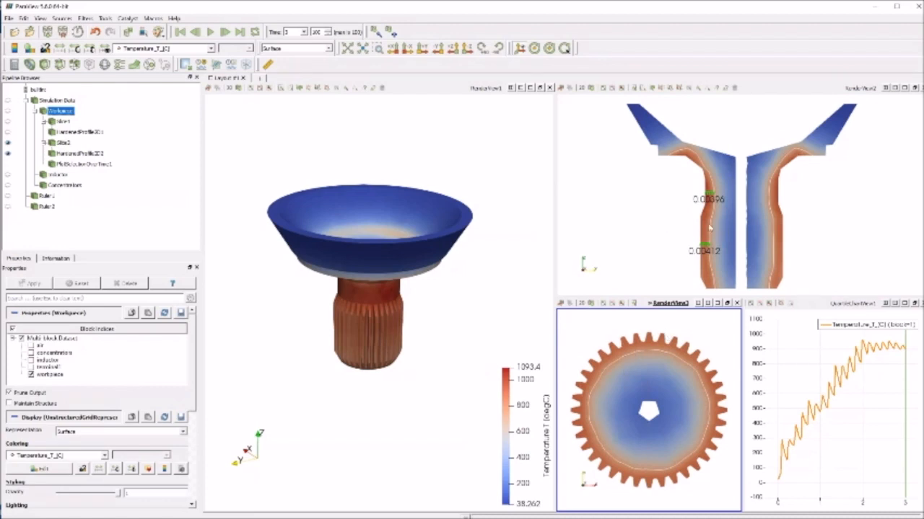
pyautogui.click(671, 224)
pyautogui.scroll(3, 719, 233)
pyautogui.scroll(-4, 719, 229)
pyautogui.scroll(2, 719, 232)
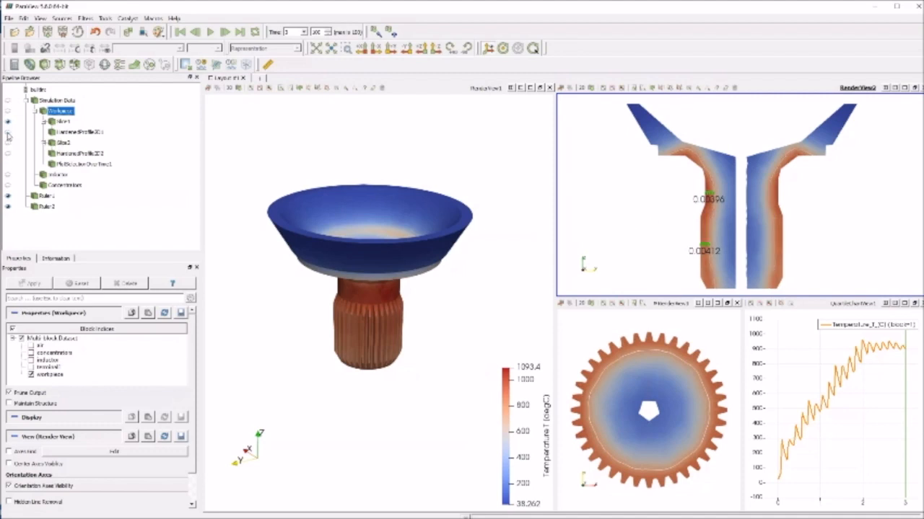
# - Hide HardenedProfile2D1, Ruler1 and Ruler2 in RenderView2, and show them again over the temperature slice
pyautogui.click(8, 207)
pyautogui.click(8, 207)
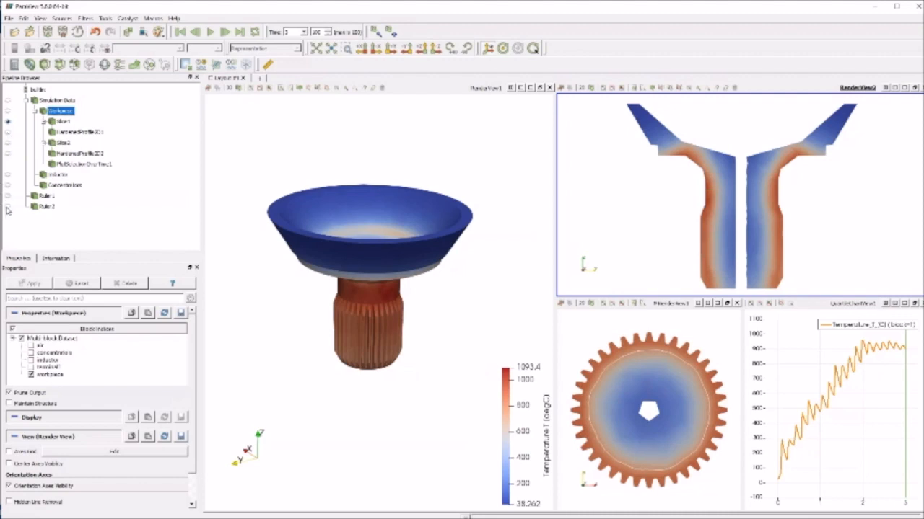
pyautogui.click(9, 134)
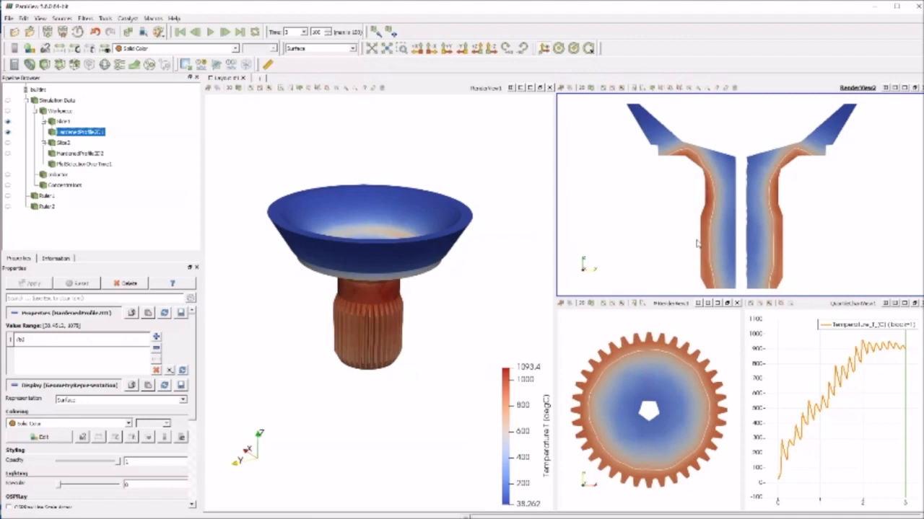
pyautogui.click(7, 196)
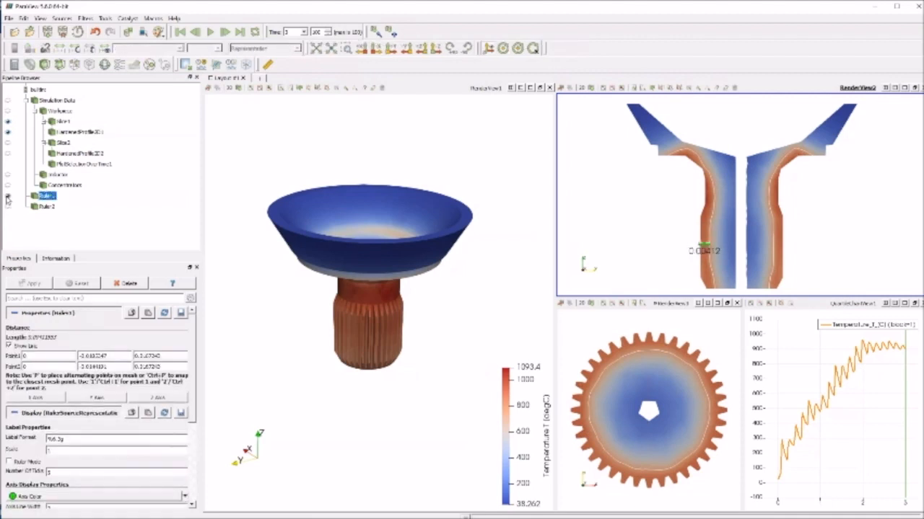
pyautogui.click(7, 207)
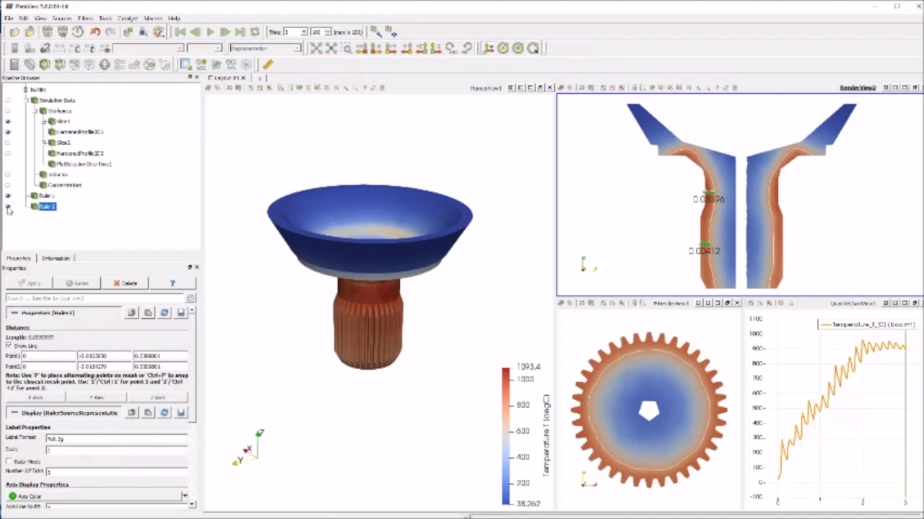
# - Move both end points of Ruler2 down the neck to measure the hardened depth just above where the shaft widens, and apply it
pyautogui.scroll(5, 658, 193)
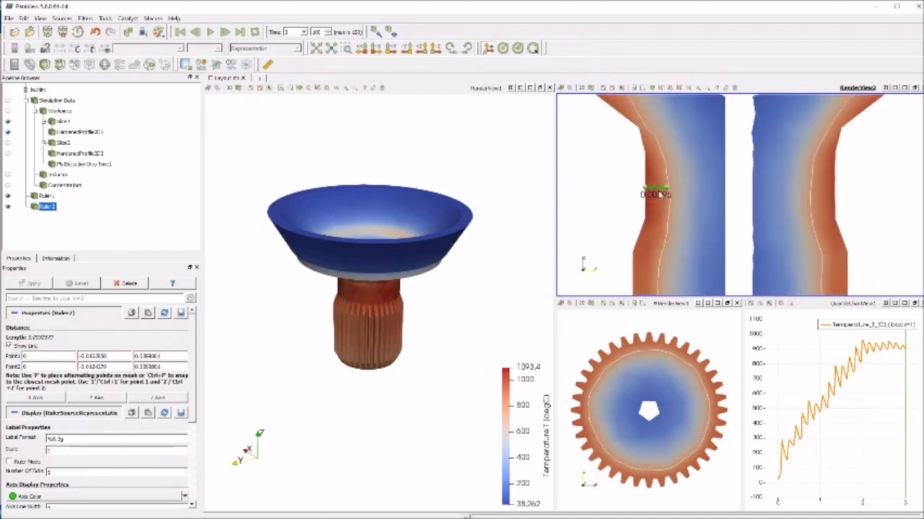
pyautogui.scroll(2, 656, 196)
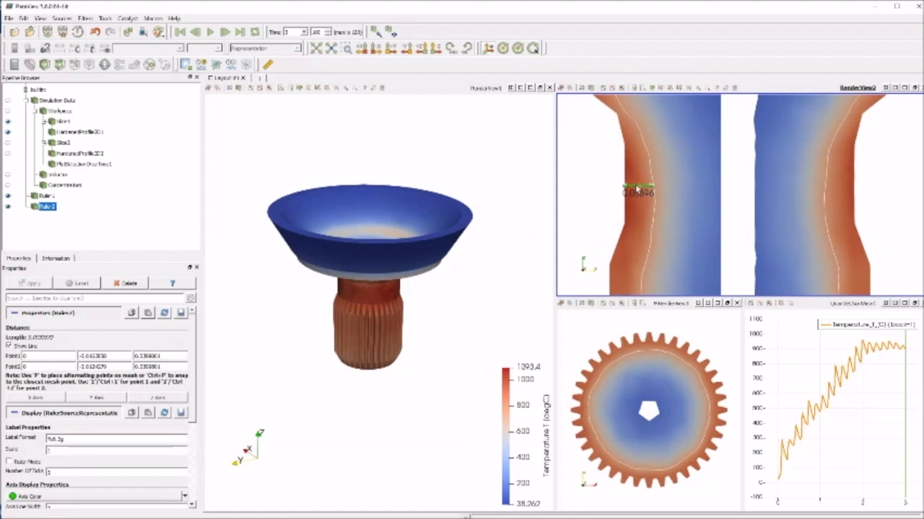
pyautogui.moveTo(624, 190); pyautogui.dragTo(625, 229)
pyautogui.moveTo(651, 188); pyautogui.dragTo(653, 229)
pyautogui.click(31, 286)
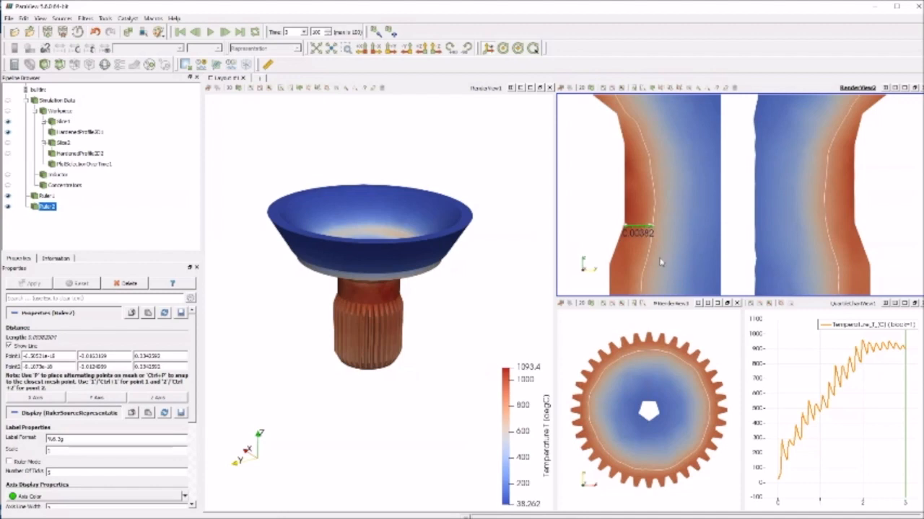
# - Examine the workpiece's cross-section, the temperature-over-time chart and a close-up of the splined shaft
pyautogui.click(697, 336)
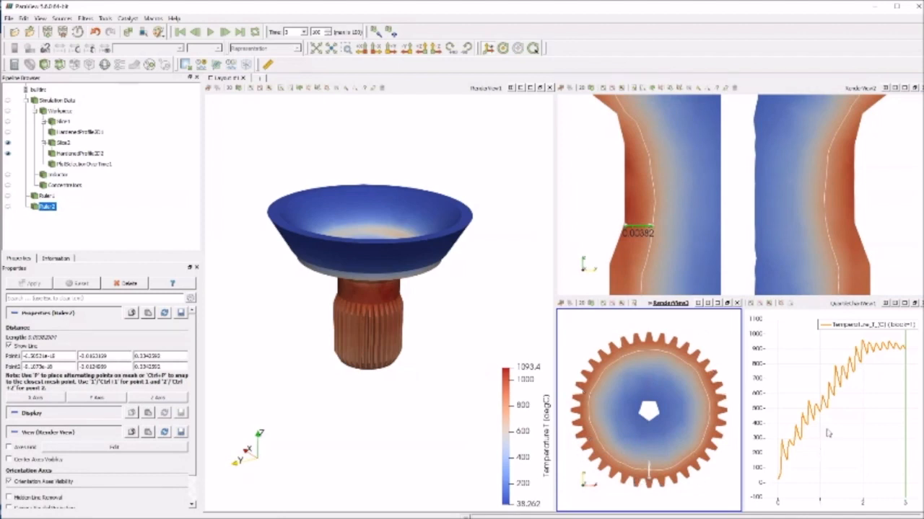
pyautogui.click(804, 334)
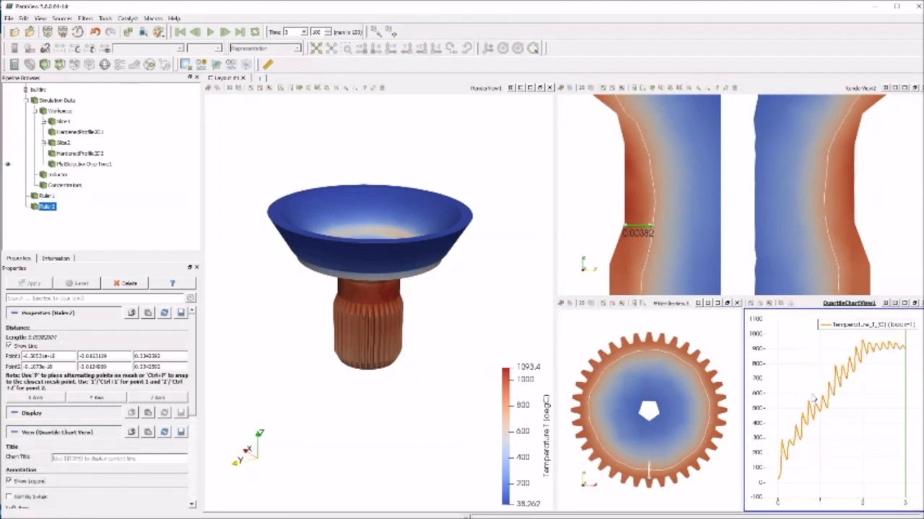
pyautogui.scroll(5, 383, 329)
pyautogui.scroll(2, 383, 330)
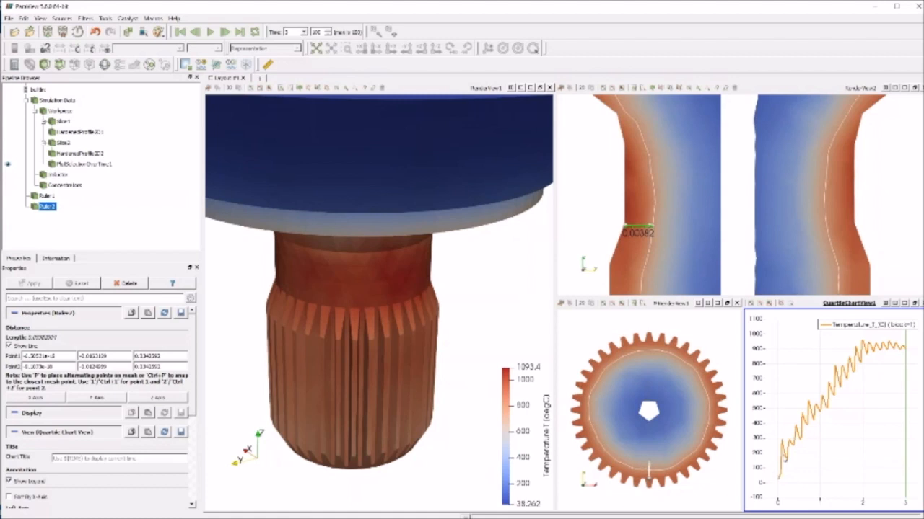
pyautogui.moveTo(859, 360)
pyautogui.click(87, 19)
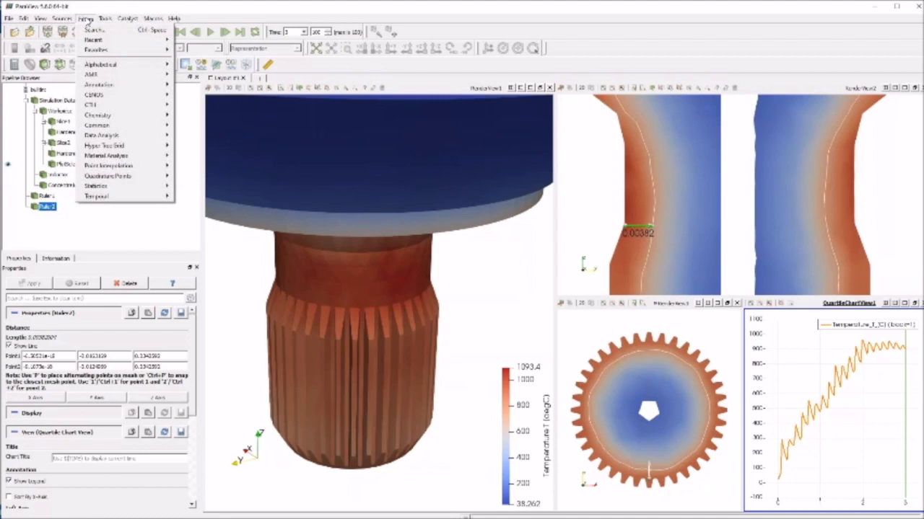
pyautogui.moveTo(104, 67)
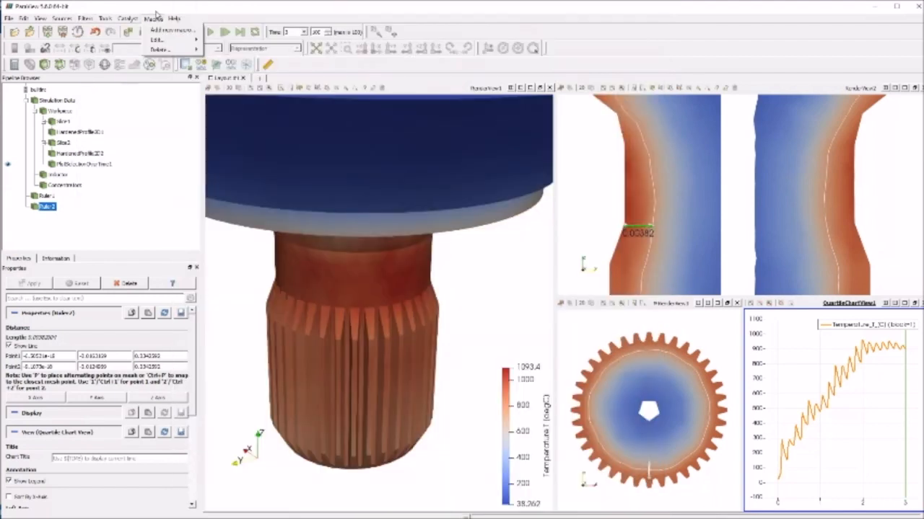
pyautogui.click(154, 9)
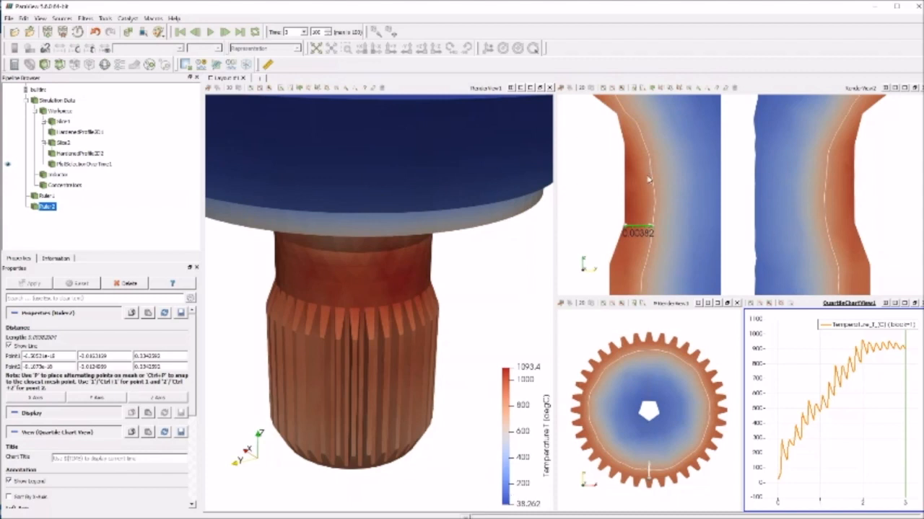
pyautogui.scroll(-1, 647, 179)
pyautogui.scroll(-1, 647, 180)
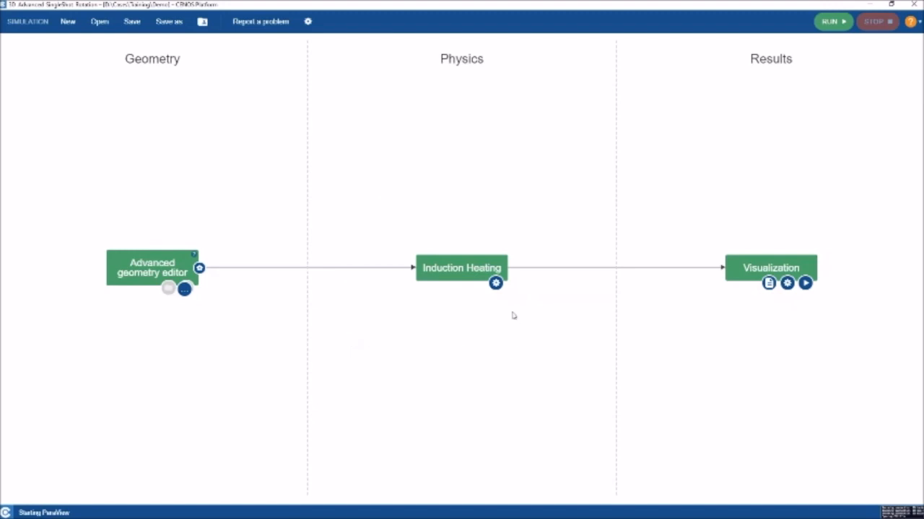
# - Open the Induction Heating physics settings, turn the geometry preview to an angled view and display the WORKPIECE domain's settings
pyautogui.click(496, 283)
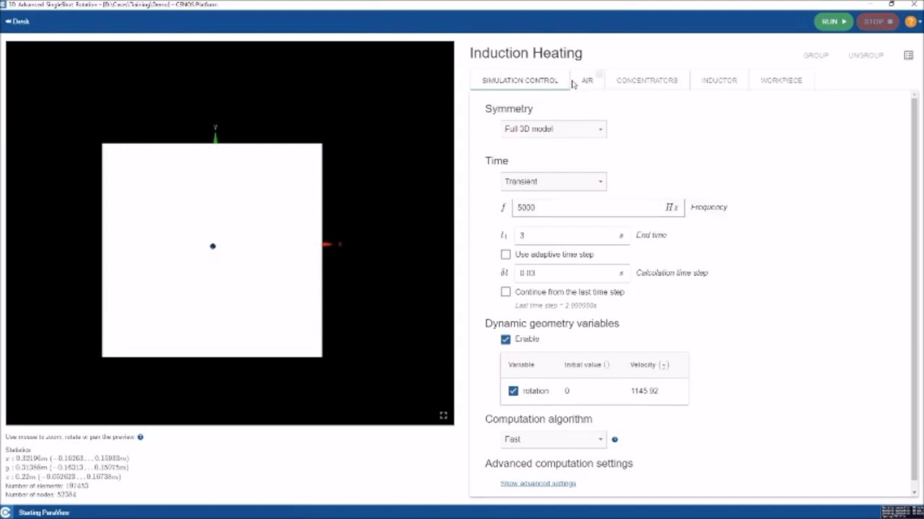
pyautogui.moveTo(372, 235); pyautogui.dragTo(306, 124)
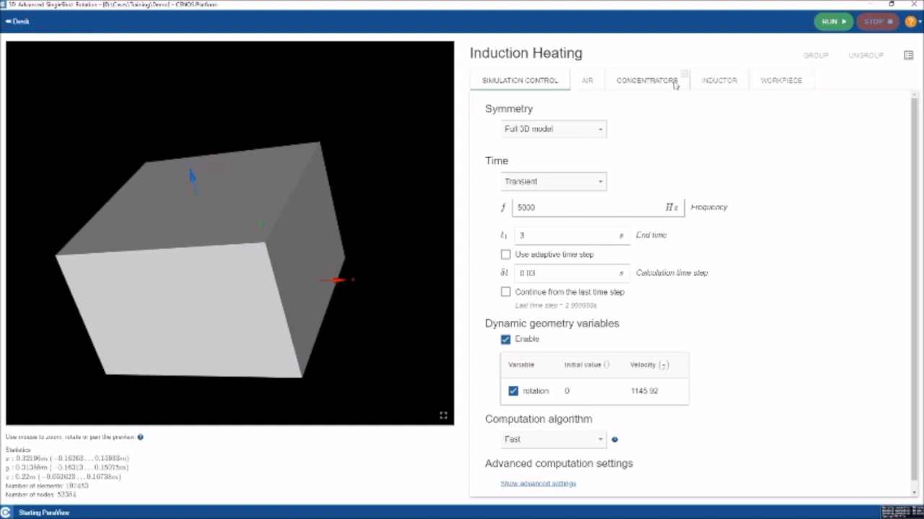
pyautogui.click(788, 83)
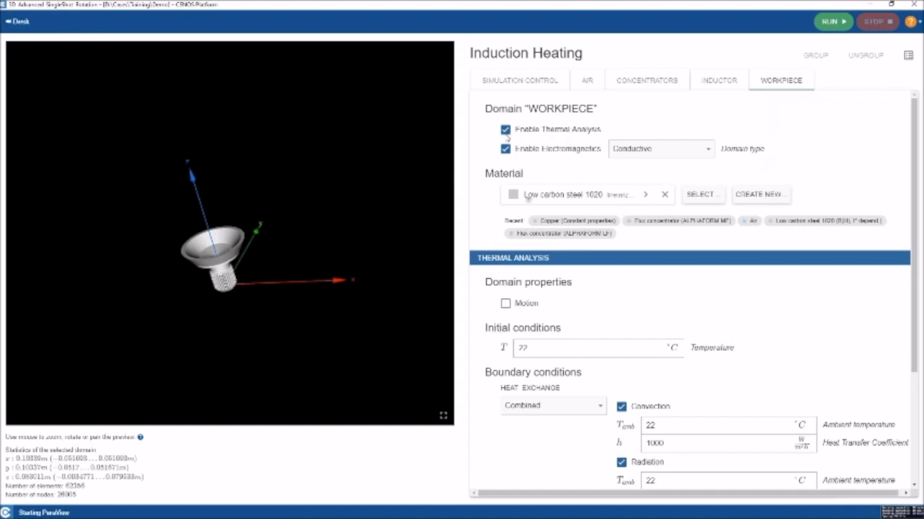
# - Try enabling thermal analysis for the INDUCTOR domain and turn it off again
pyautogui.click(710, 83)
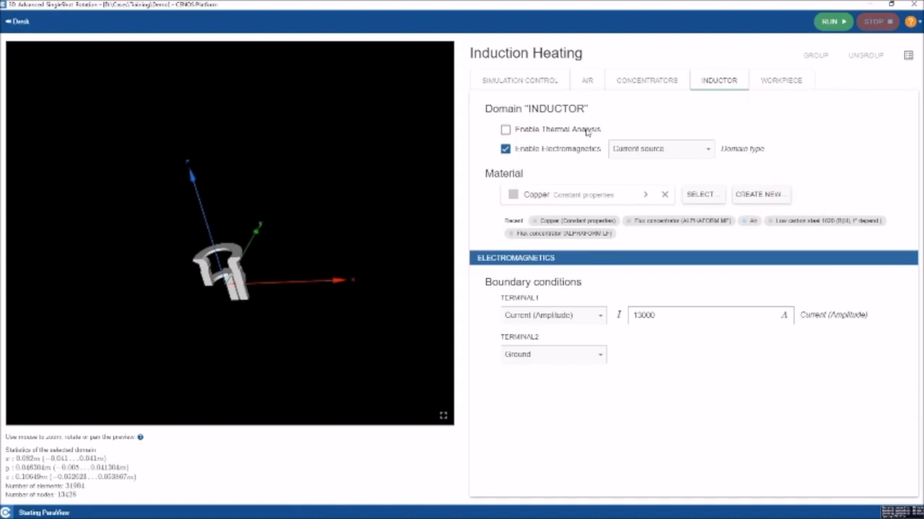
pyautogui.click(506, 130)
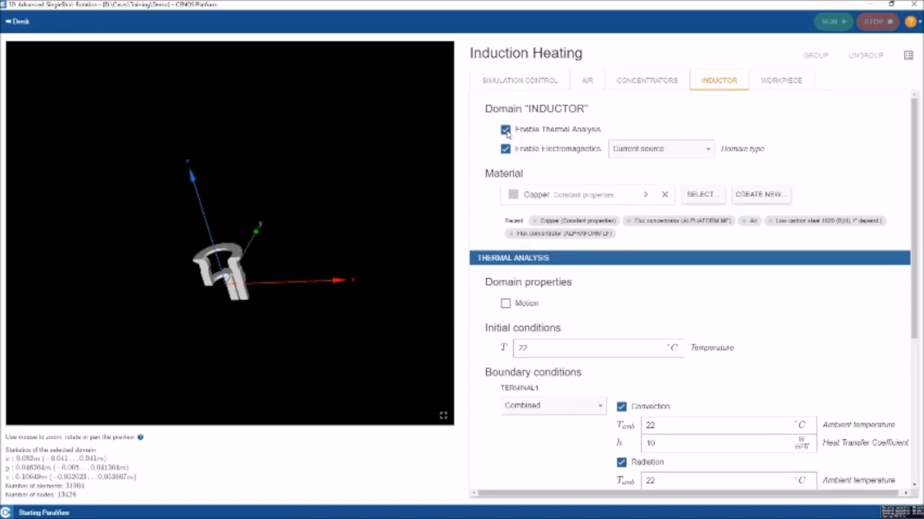
pyautogui.click(506, 130)
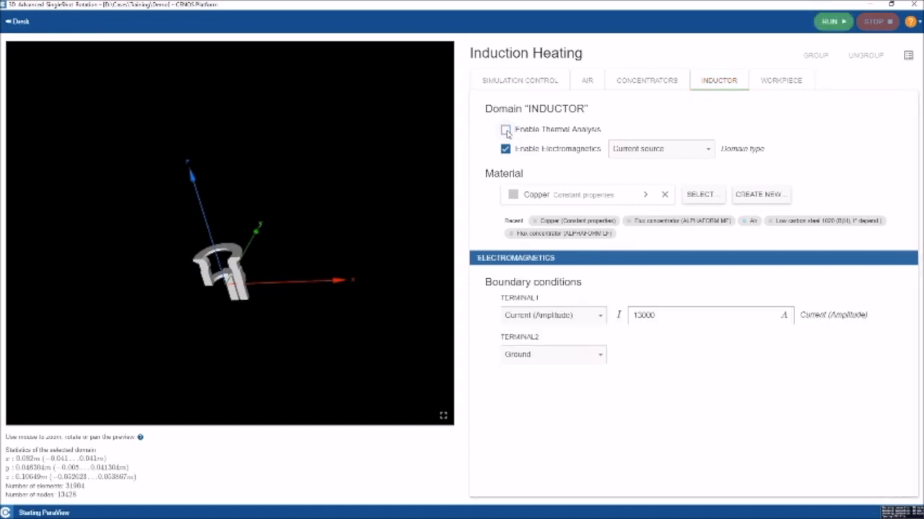
# - Examine the electromagnetic domain types offered for the WORKPIECE domain and leave it set to Conductive
pyautogui.click(780, 82)
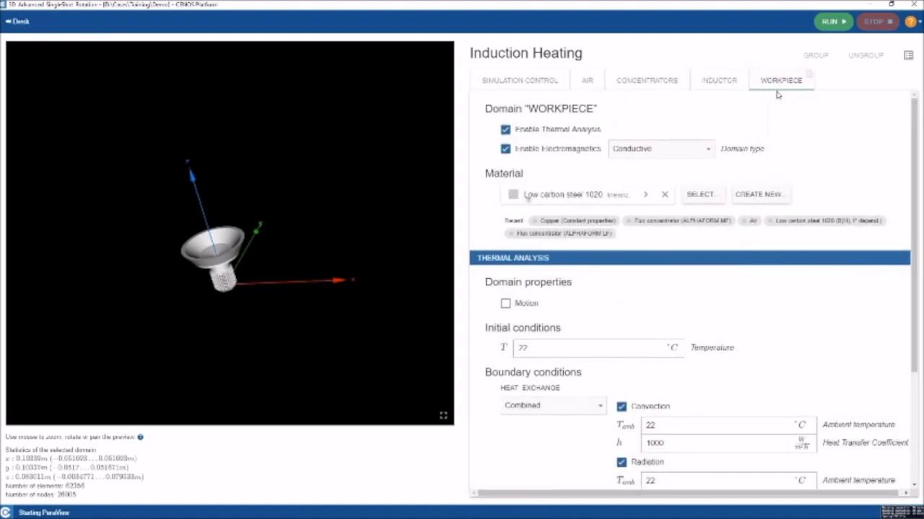
pyautogui.click(646, 149)
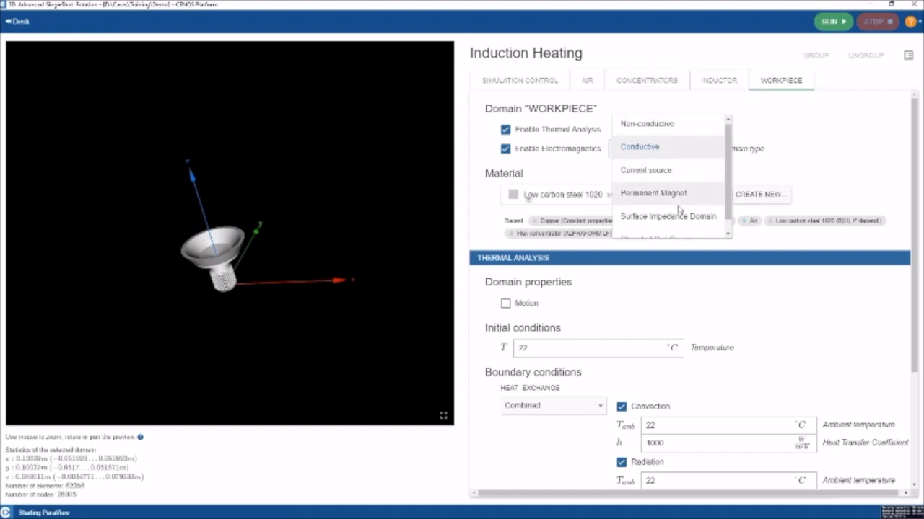
pyautogui.scroll(-1, 679, 208)
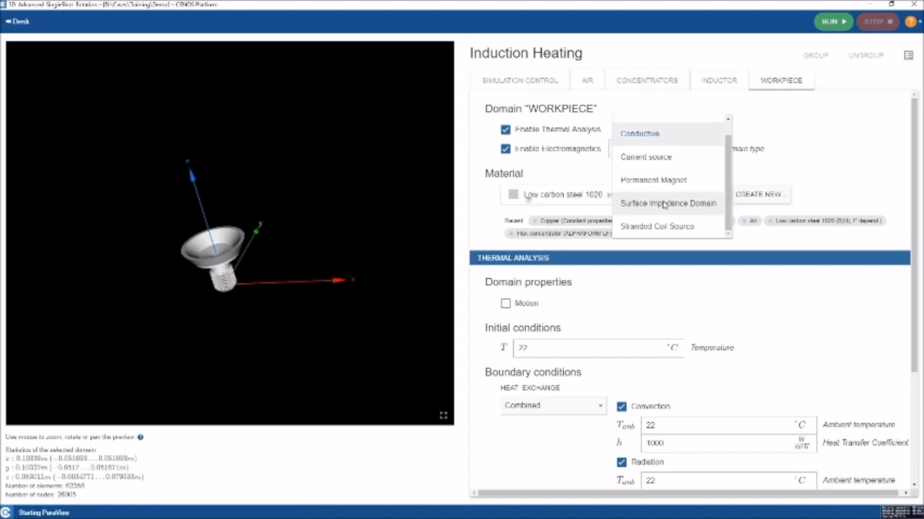
pyautogui.scroll(1, 664, 204)
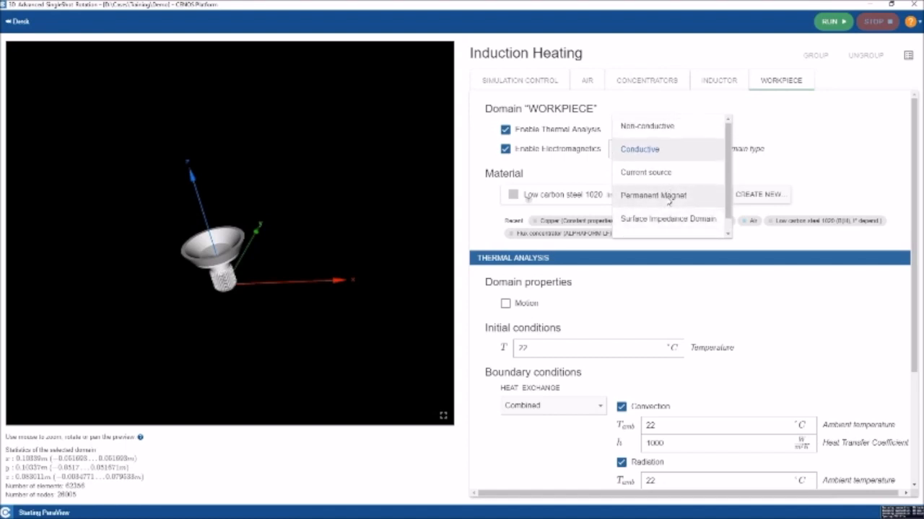
pyautogui.scroll(-1, 677, 220)
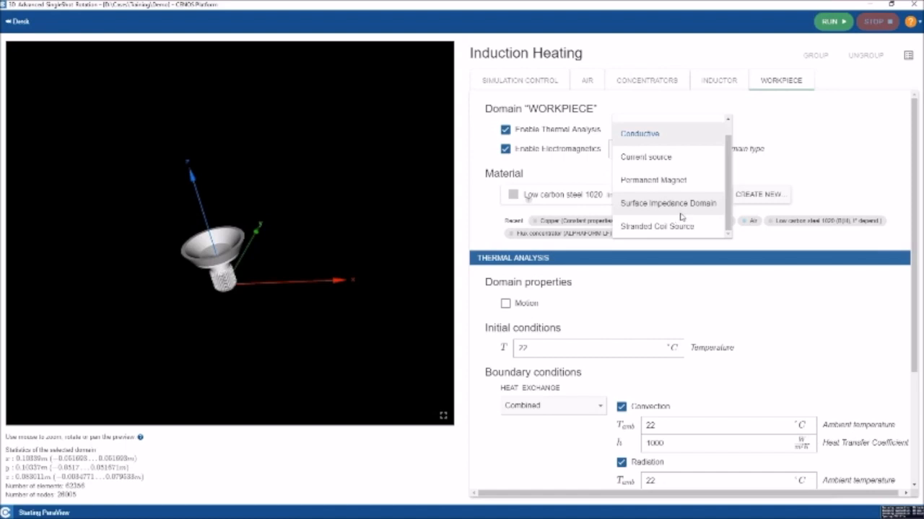
pyautogui.click(817, 129)
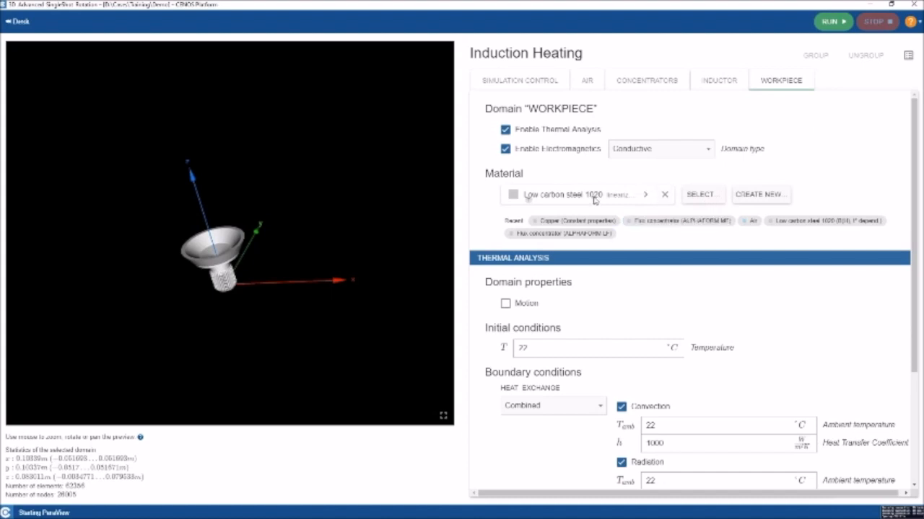
# - Open the Material Library for the workpiece and look through the pre-defined materials down to the nickel entries
pyautogui.click(701, 196)
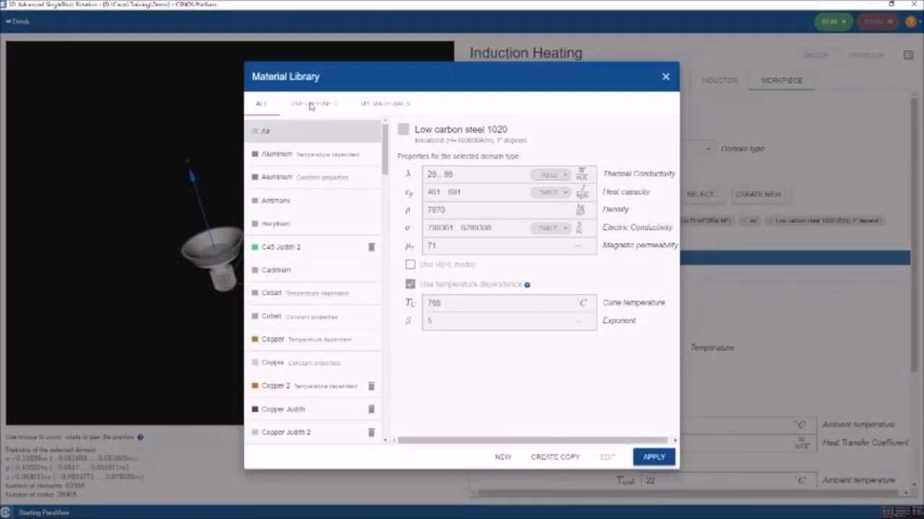
pyautogui.click(313, 105)
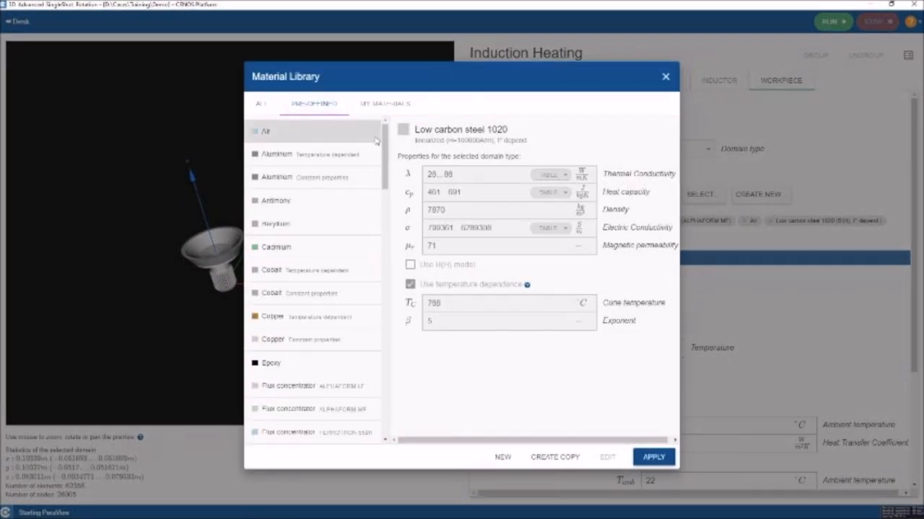
pyautogui.scroll(-5, 350, 186)
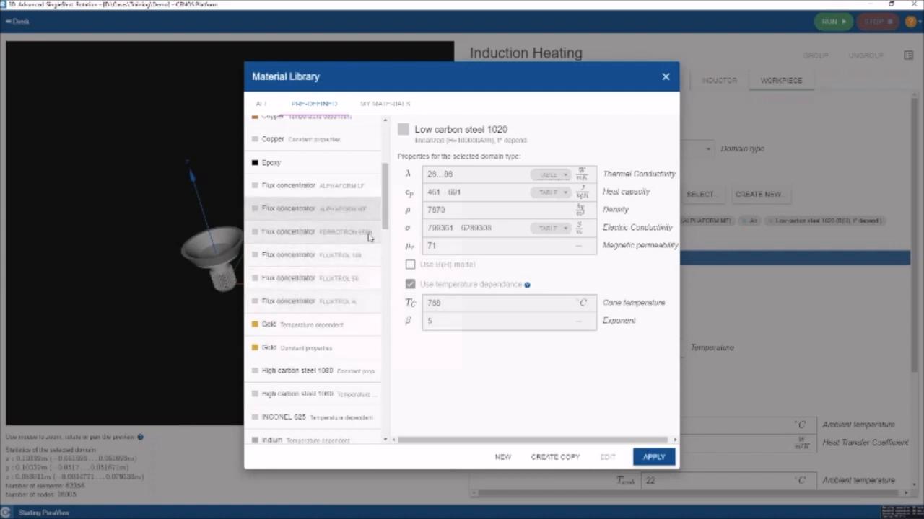
pyautogui.moveTo(385, 213); pyautogui.dragTo(393, 239)
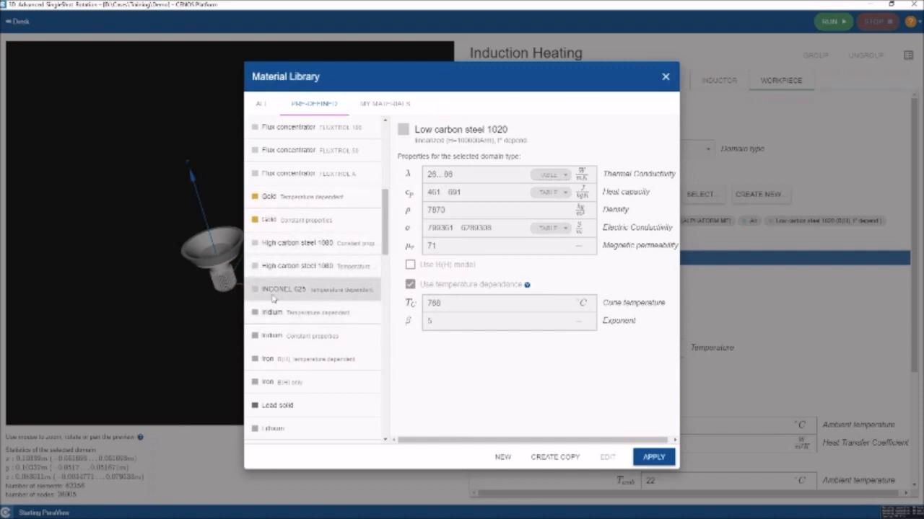
pyautogui.moveTo(385, 251); pyautogui.dragTo(394, 287)
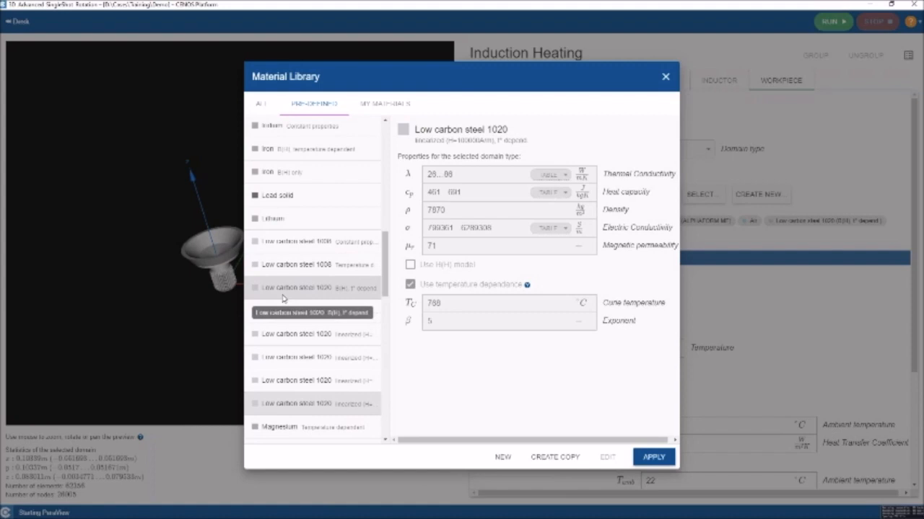
pyautogui.moveTo(383, 280); pyautogui.dragTo(386, 354)
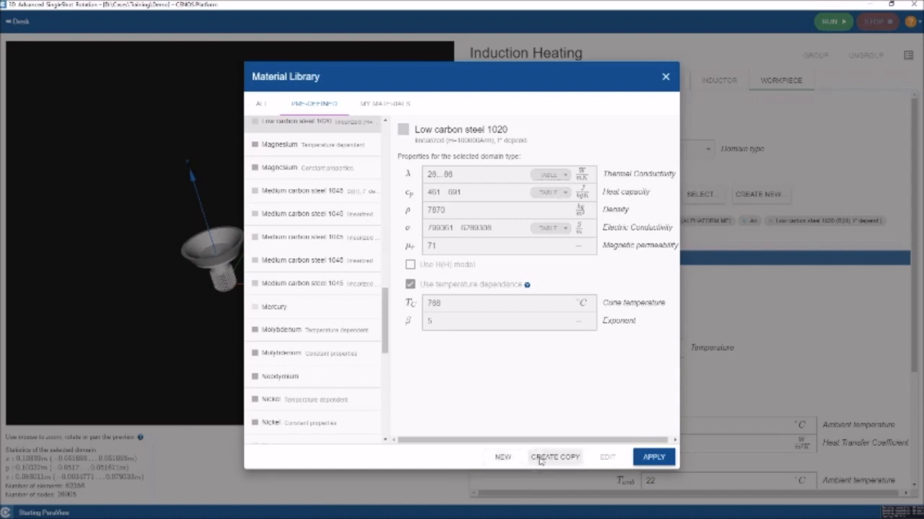
# - Create a copy of the pre-defined Medium carbon steel 1045 with B(H) and temperature dependence, named "Medium carbon steel 1045 - my prop"
pyautogui.click(343, 193)
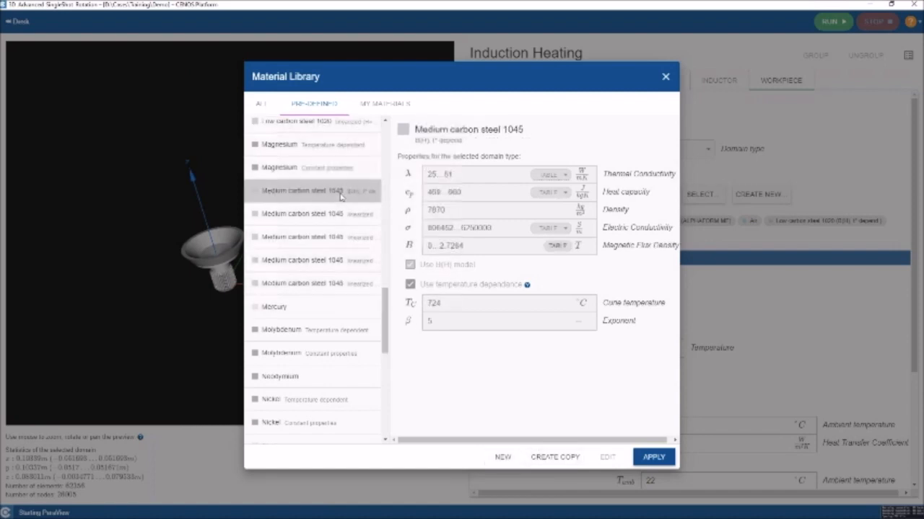
pyautogui.click(541, 458)
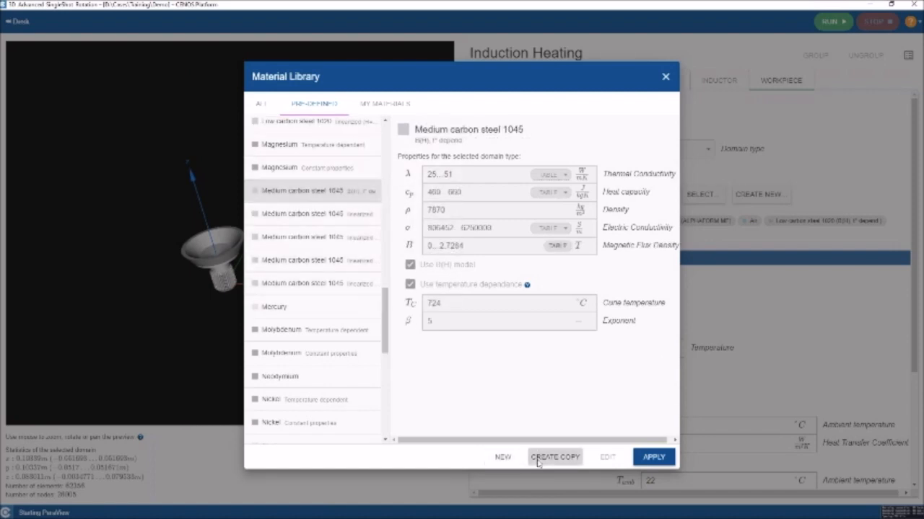
pyautogui.press('BackSpace')
pyautogui.write('9')
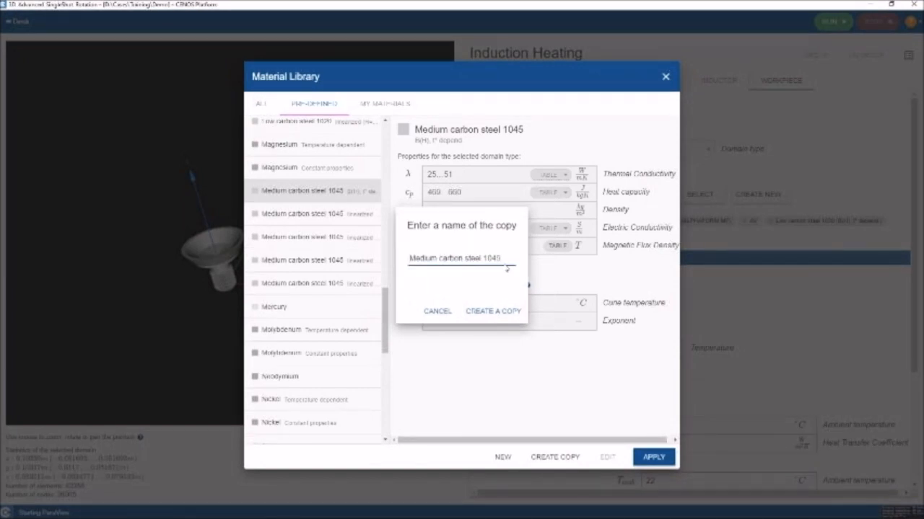
pyautogui.write(' - my prop')
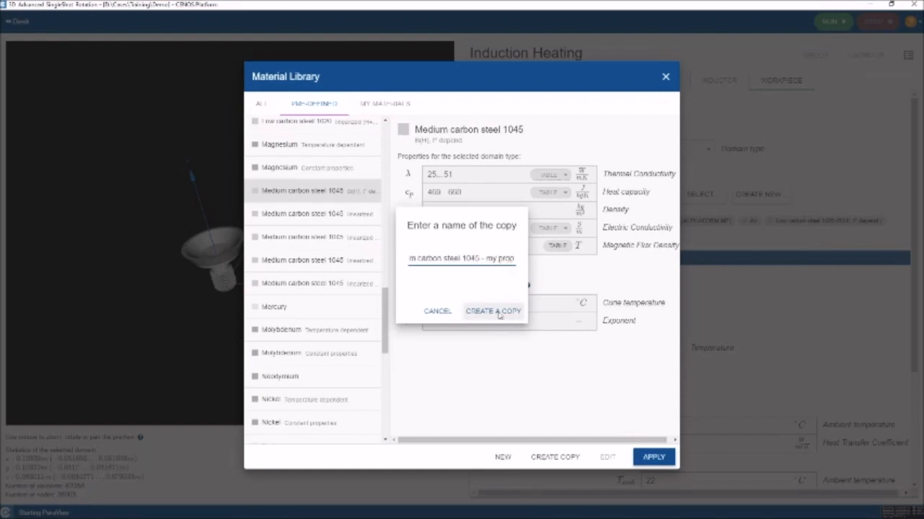
pyautogui.click(497, 312)
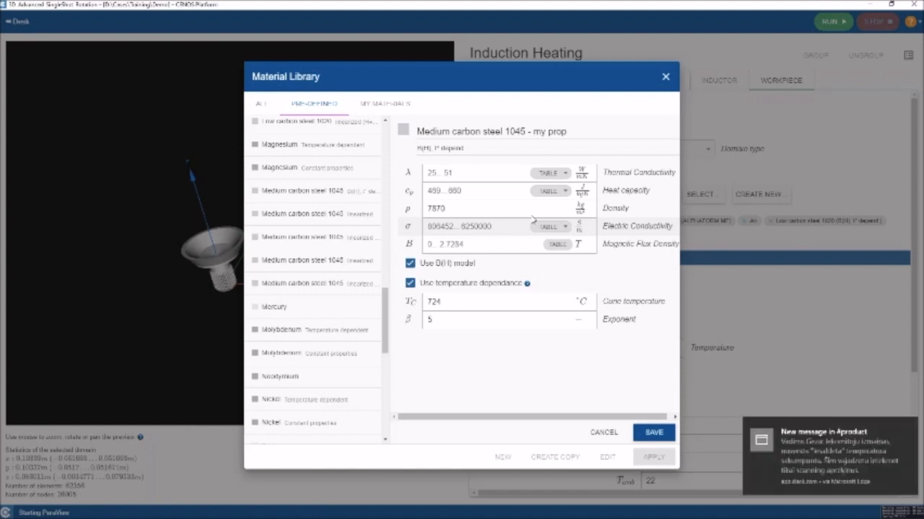
# - Examine the copied steel's Electric Conductivity table and its input types, plus the Magnetic Flux Density table, without changing them
pyautogui.click(911, 427)
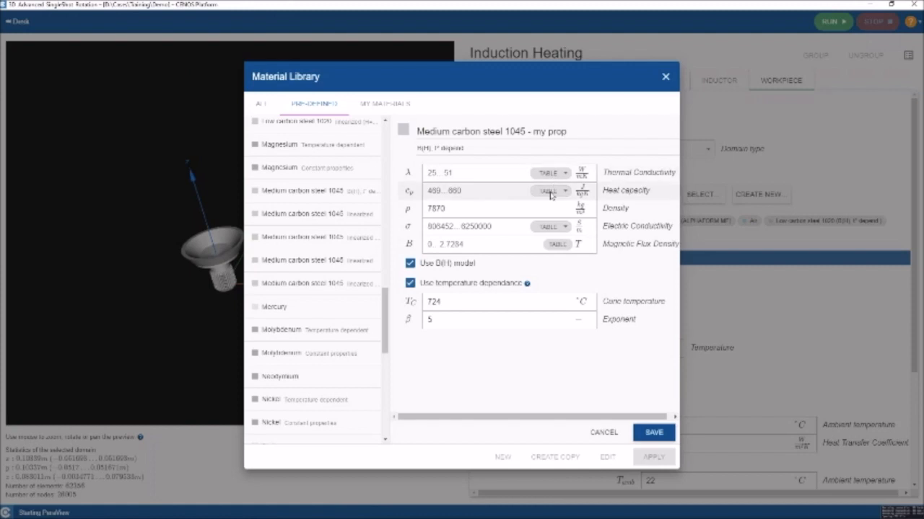
pyautogui.click(518, 228)
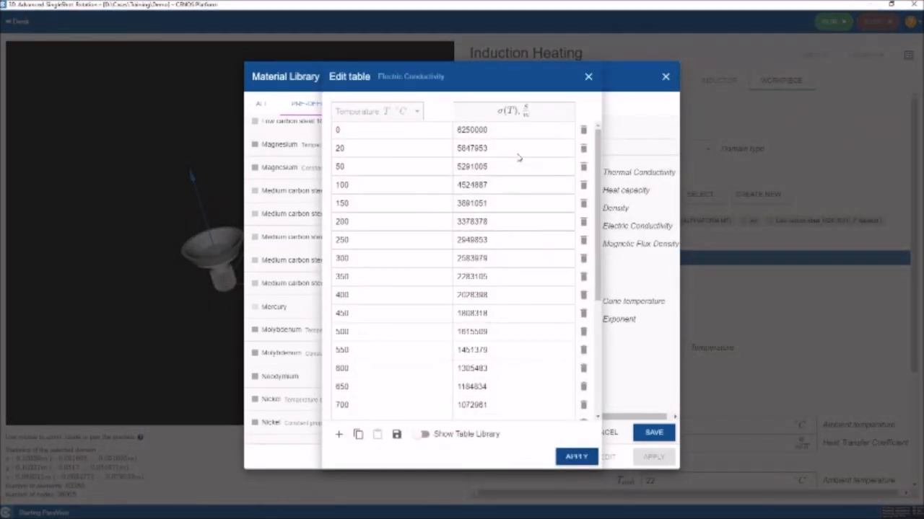
pyautogui.click(588, 78)
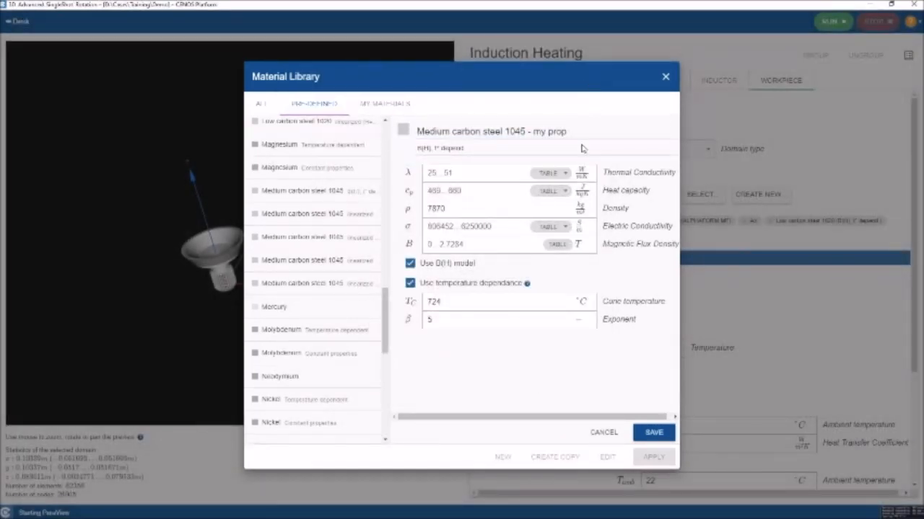
pyautogui.click(554, 227)
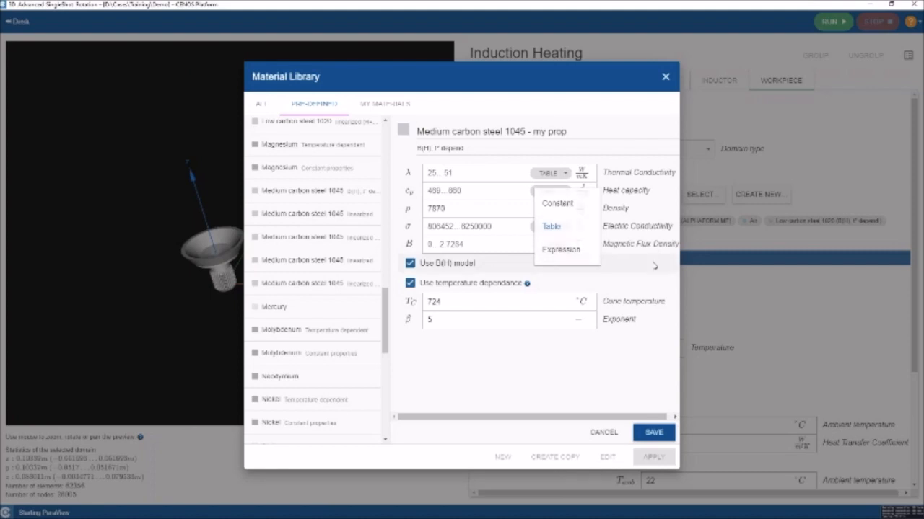
pyautogui.click(654, 266)
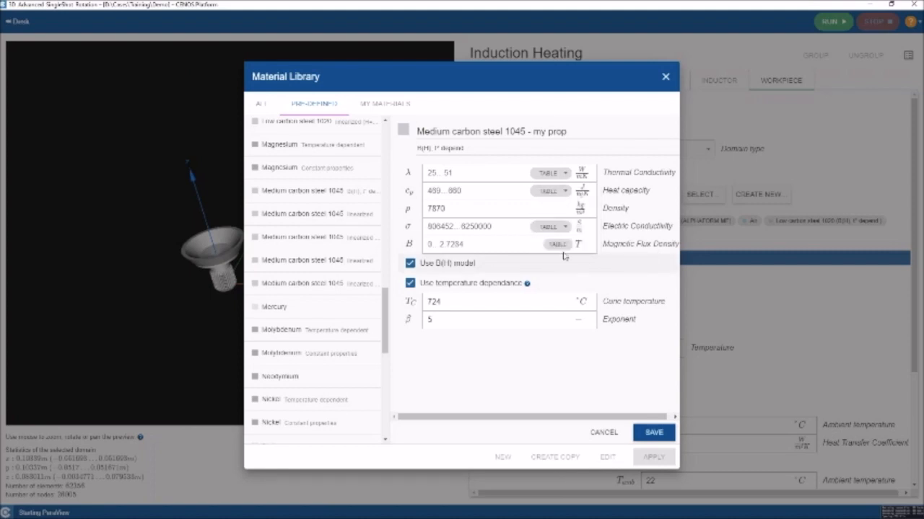
pyautogui.click(462, 250)
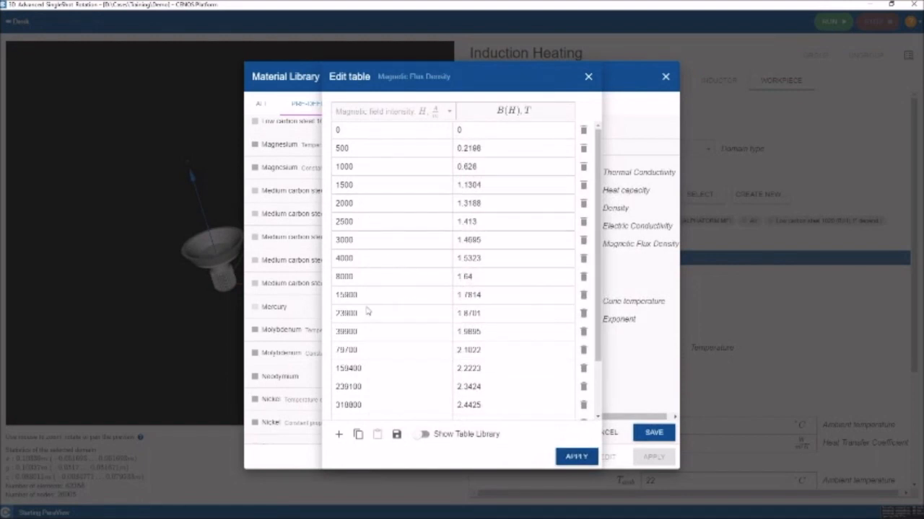
pyautogui.click(587, 76)
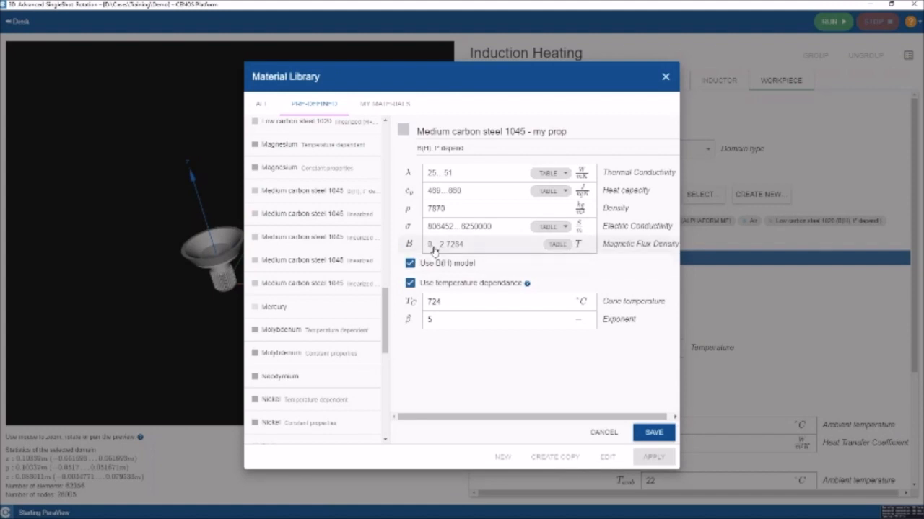
# - Try turning the B(H) model and temperature dependence off and on again, and close the Material Library without saving the copy
pyautogui.click(411, 264)
pyautogui.click(433, 246)
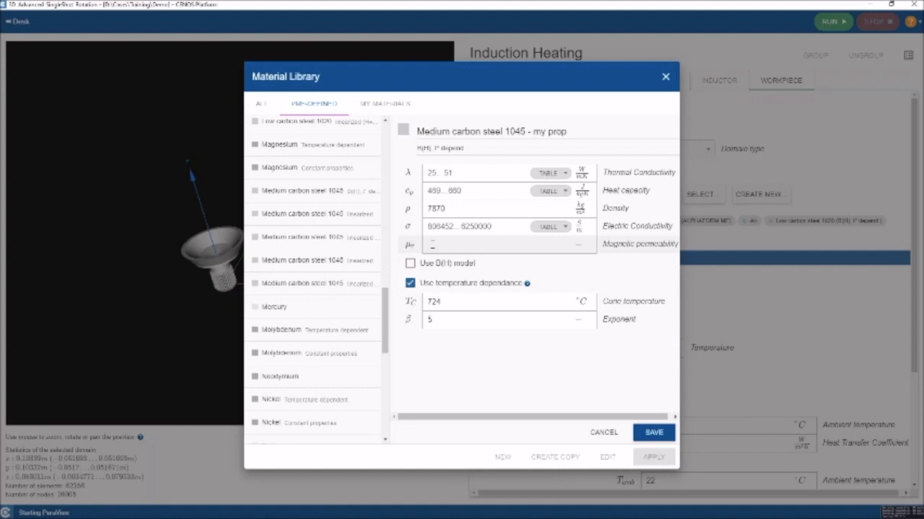
pyautogui.click(409, 264)
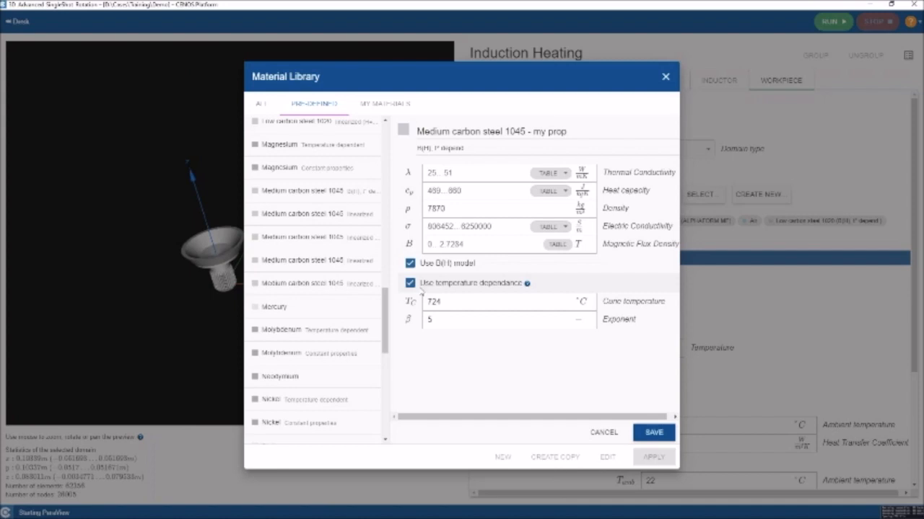
pyautogui.click(410, 283)
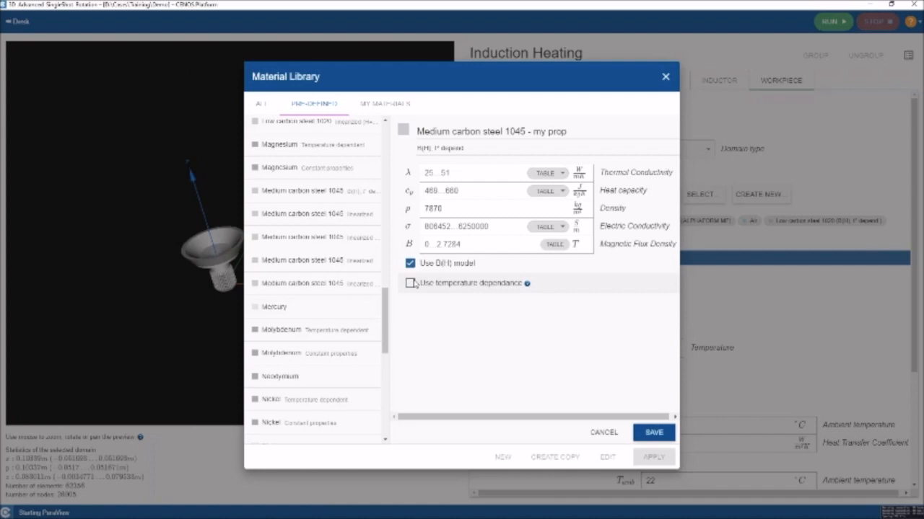
pyautogui.click(410, 284)
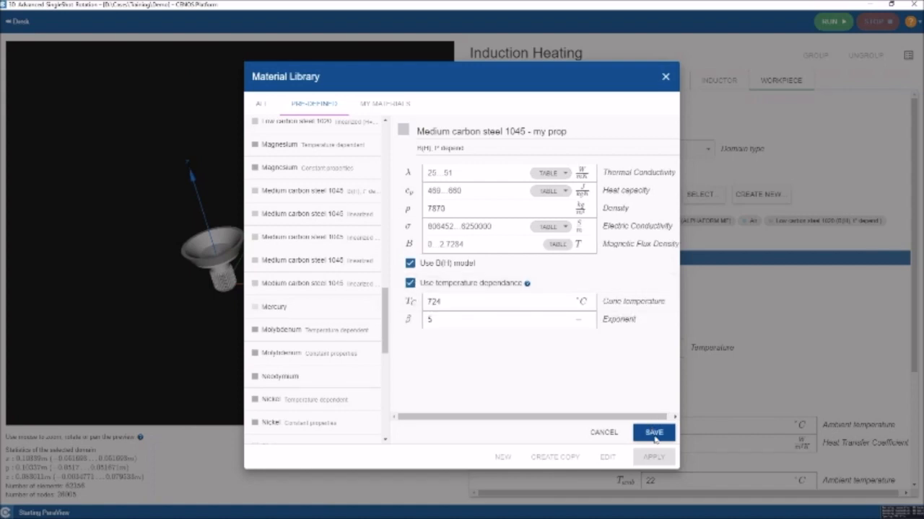
pyautogui.click(665, 76)
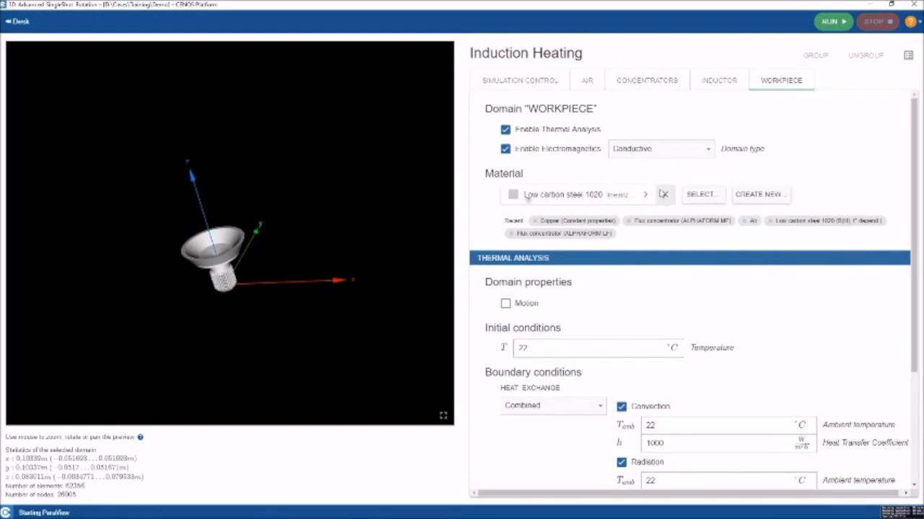
# - Switch the workpiece's convection Heat Transfer Coefficient from a constant to a table that depends on time
pyautogui.scroll(-3, 581, 220)
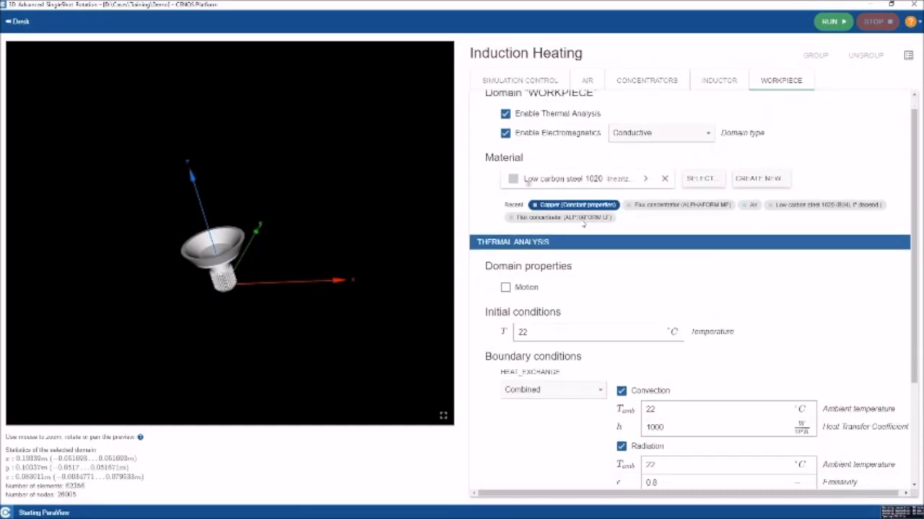
pyautogui.scroll(-1, 582, 224)
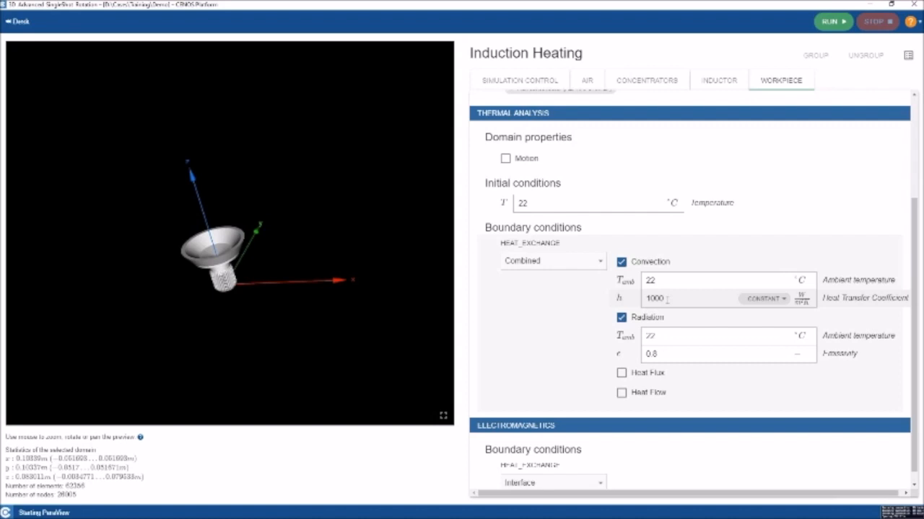
pyautogui.moveTo(763, 303)
pyautogui.click(750, 300)
pyautogui.click(757, 323)
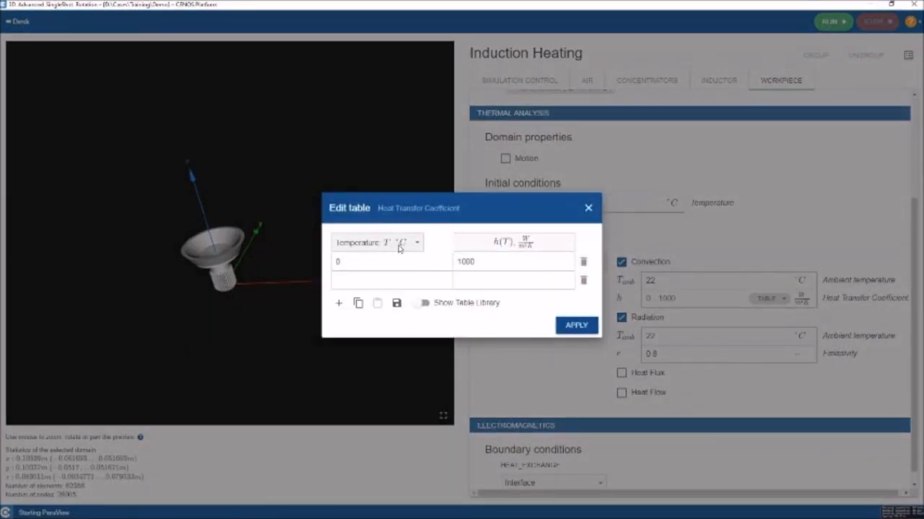
pyautogui.click(402, 246)
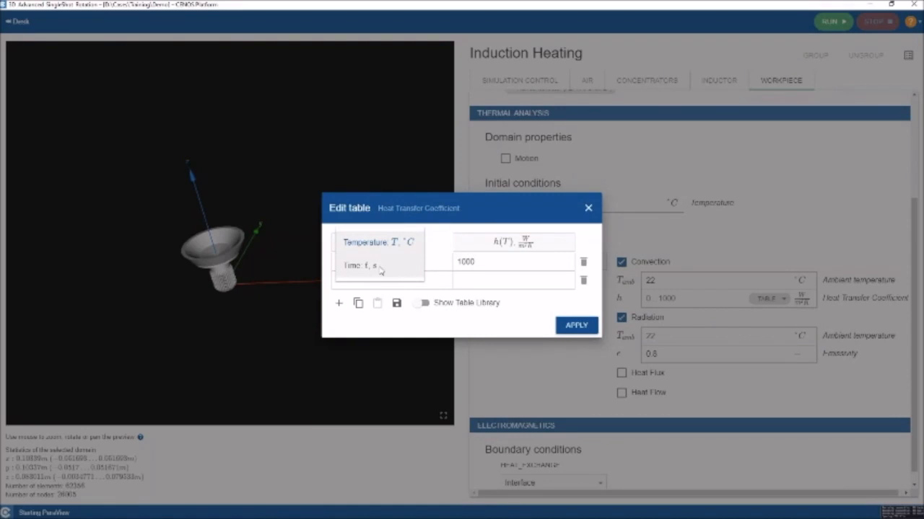
pyautogui.click(380, 267)
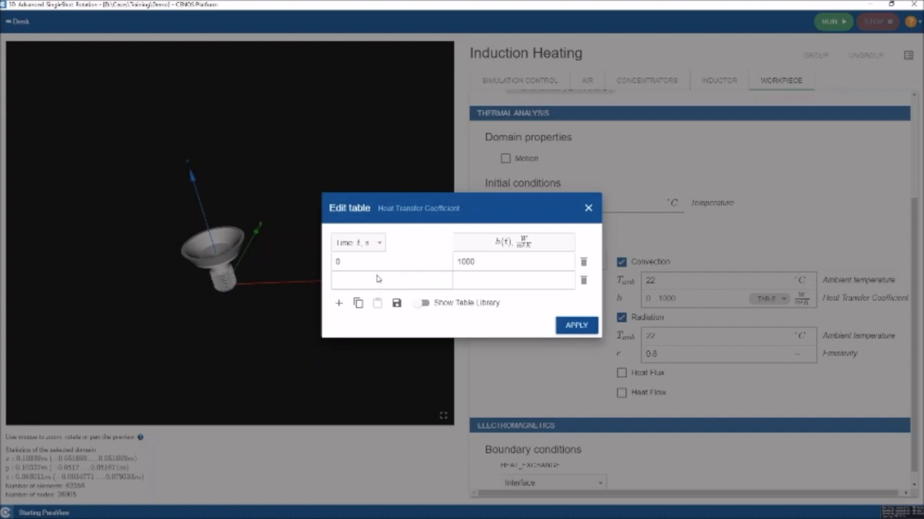
# - Enter a heat transfer coefficient of 1000 at 2 s in the second table row
pyautogui.click(375, 284)
pyautogui.write('2')
pyautogui.press('Tab')
pyautogui.write('1000')
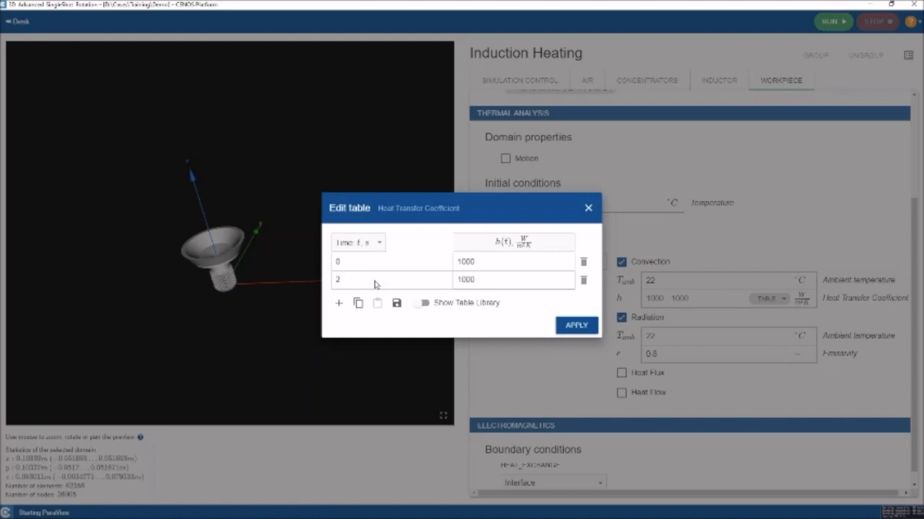
# - Add heat transfer coefficients of 30000 at 2.1 s and 4 s, and close the table without applying it
pyautogui.press('Tab')
pyautogui.write('21')
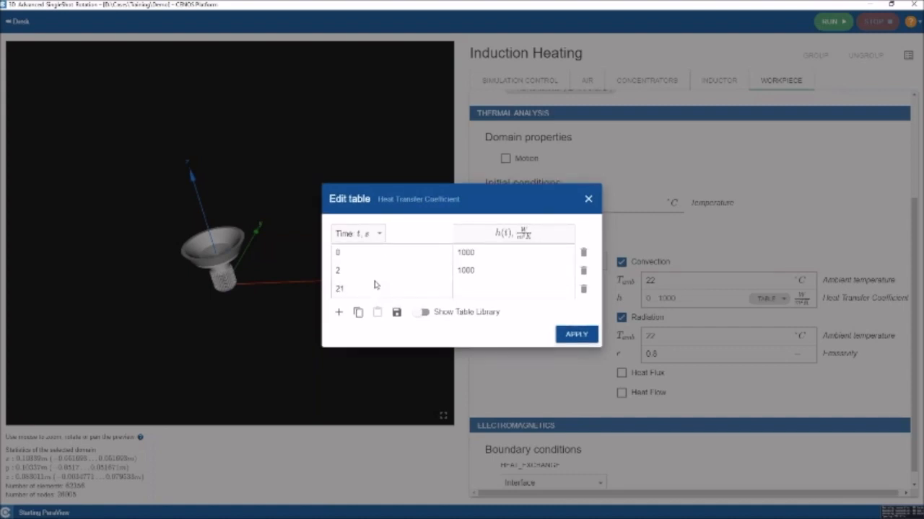
pyautogui.press('BackSpace')
pyautogui.write('.1')
pyautogui.press('Tab')
pyautogui.write('30000')
pyautogui.press('Tab')
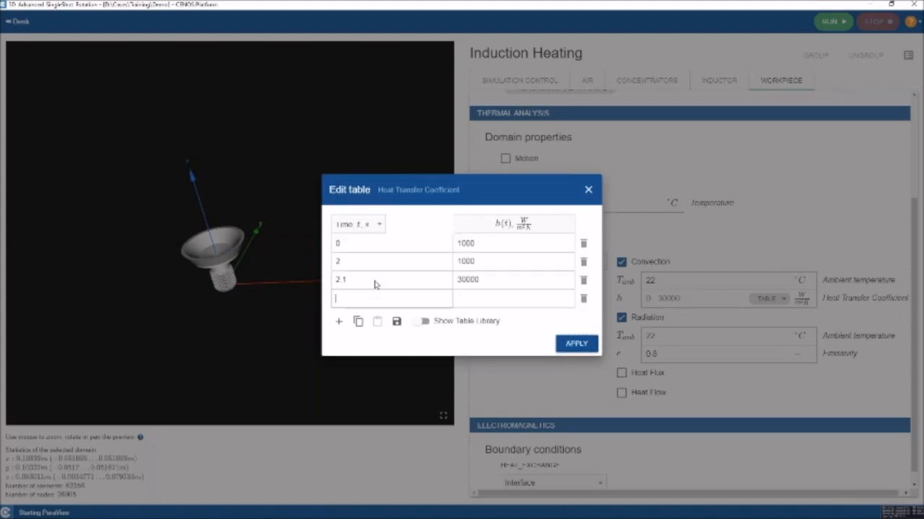
pyautogui.write('4')
pyautogui.press('Tab')
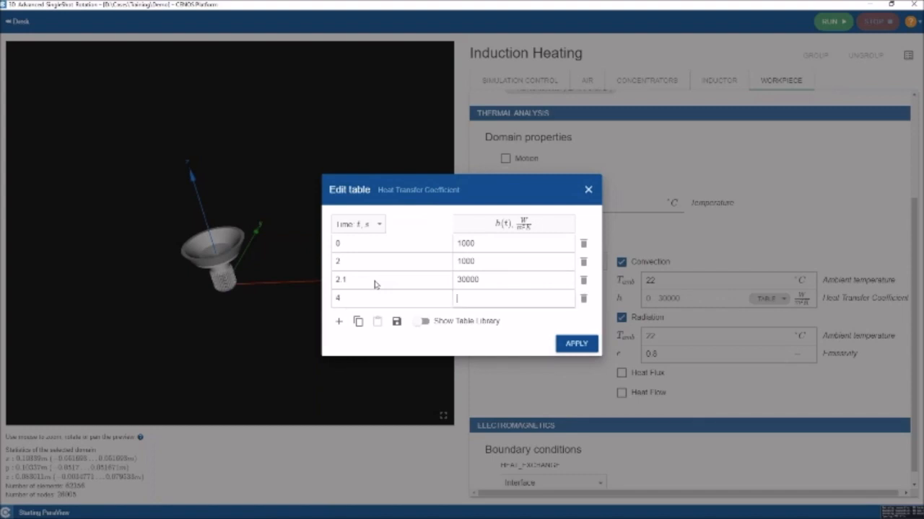
pyautogui.write('30000')
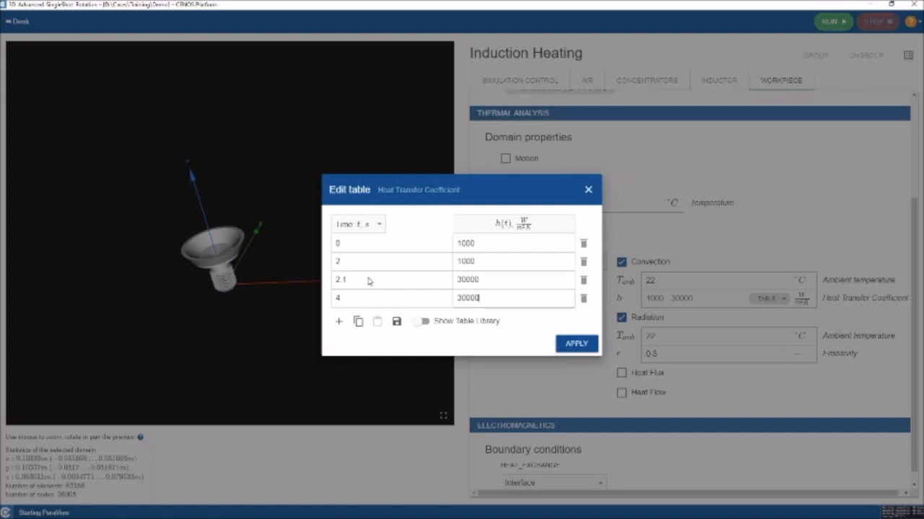
pyautogui.click(589, 190)
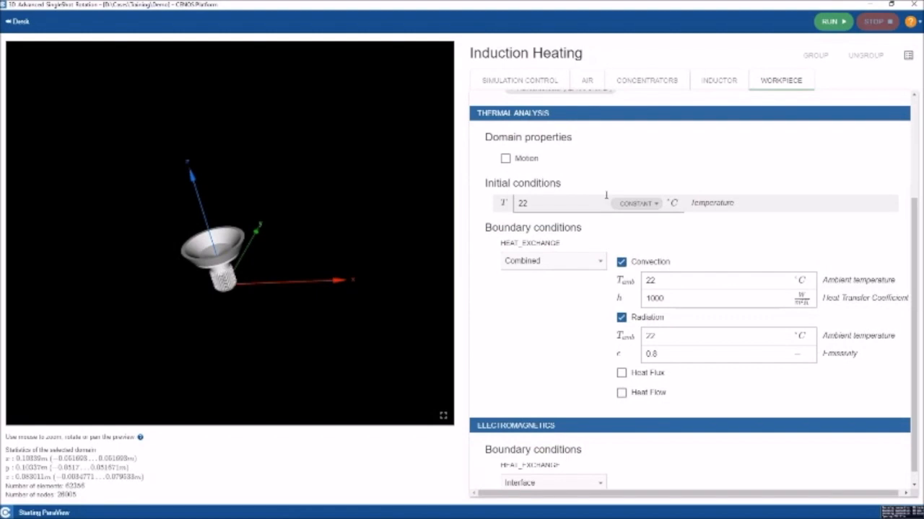
# - In the INDUCTOR domain, try Voltage as the TERMINAL1 boundary condition and set it back to Current (Amplitude)
pyautogui.click(709, 82)
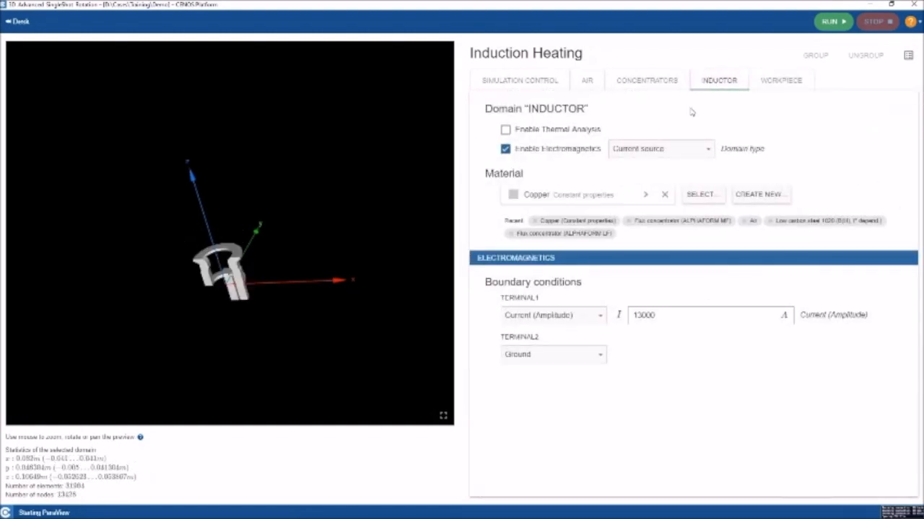
pyautogui.click(588, 316)
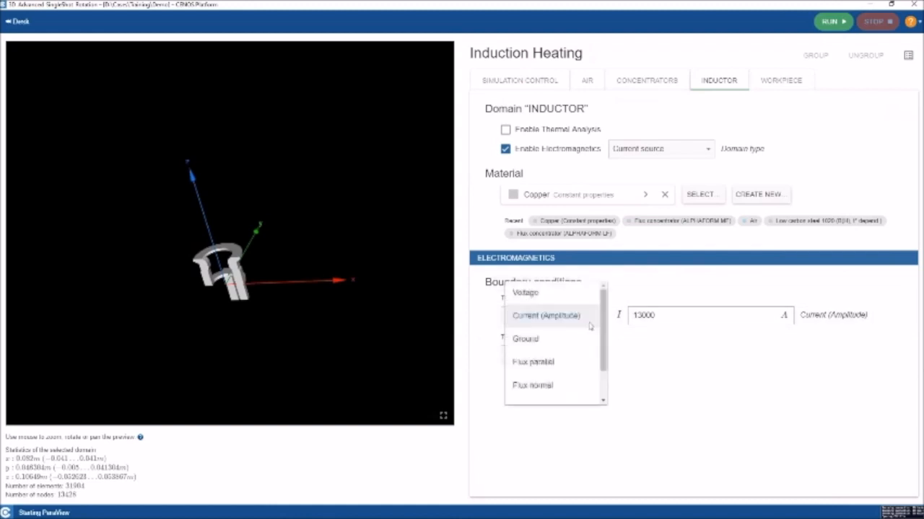
pyautogui.click(550, 294)
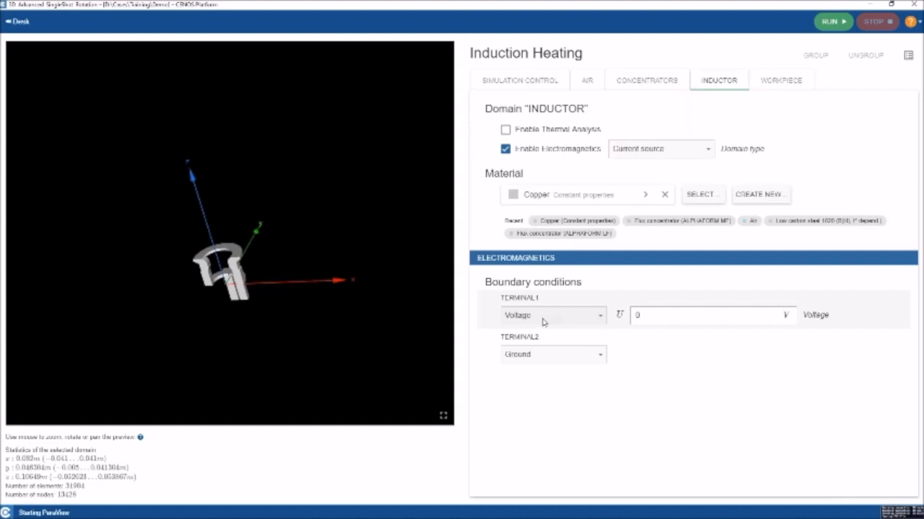
pyautogui.click(543, 320)
pyautogui.click(544, 340)
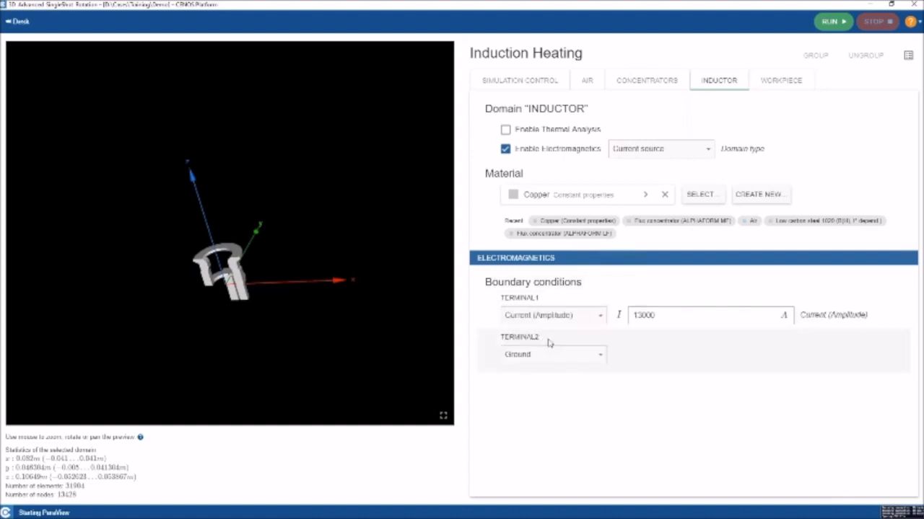
# - Switch TERMINAL1's Current (Amplitude) from a constant to a time-dependent table and enter 13000 A at 2 s in the second row
pyautogui.moveTo(624, 319)
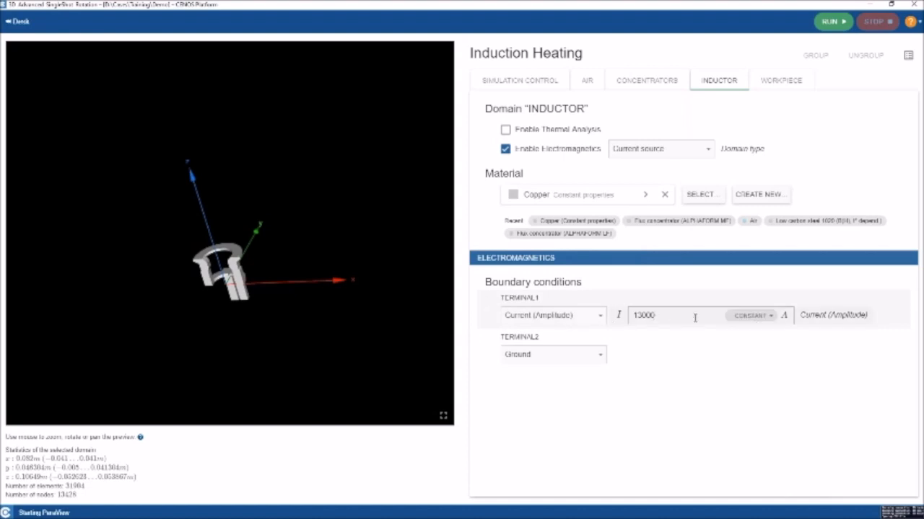
pyautogui.click(745, 317)
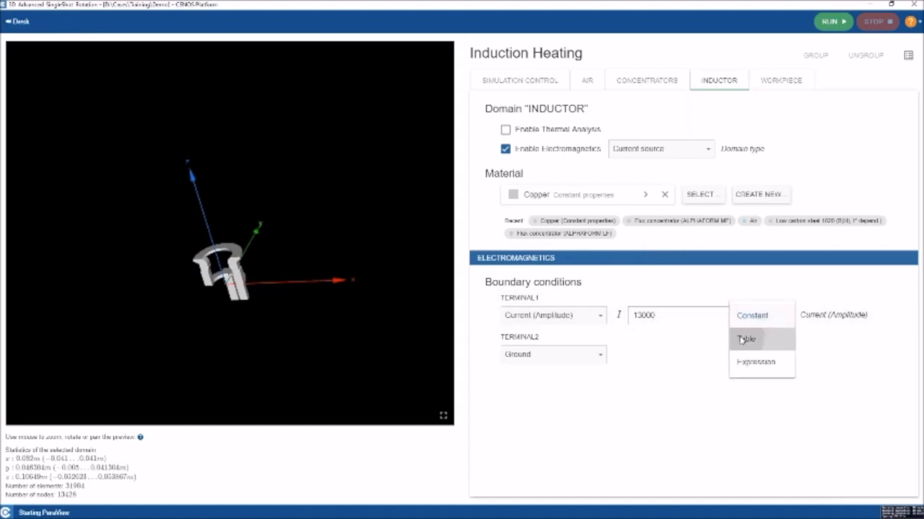
pyautogui.click(746, 336)
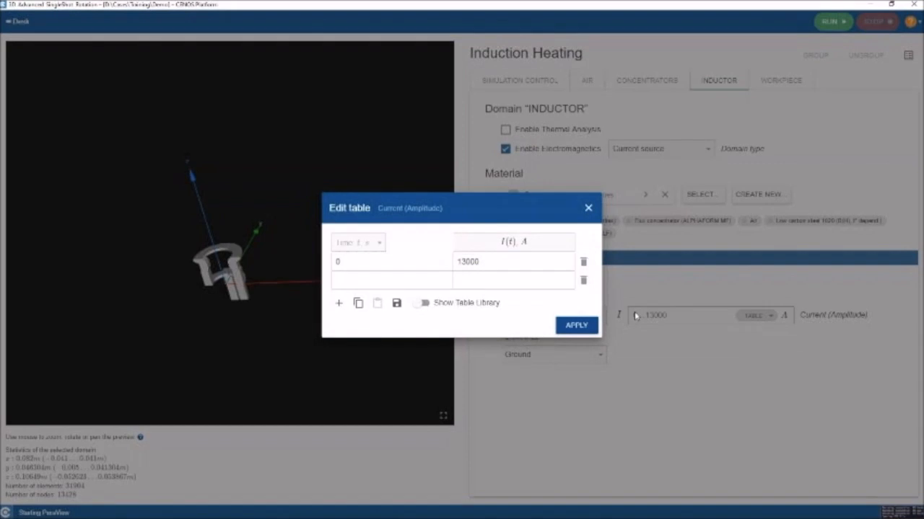
pyautogui.click(419, 283)
pyautogui.write('2')
pyautogui.press('Tab')
pyautogui.write('13')
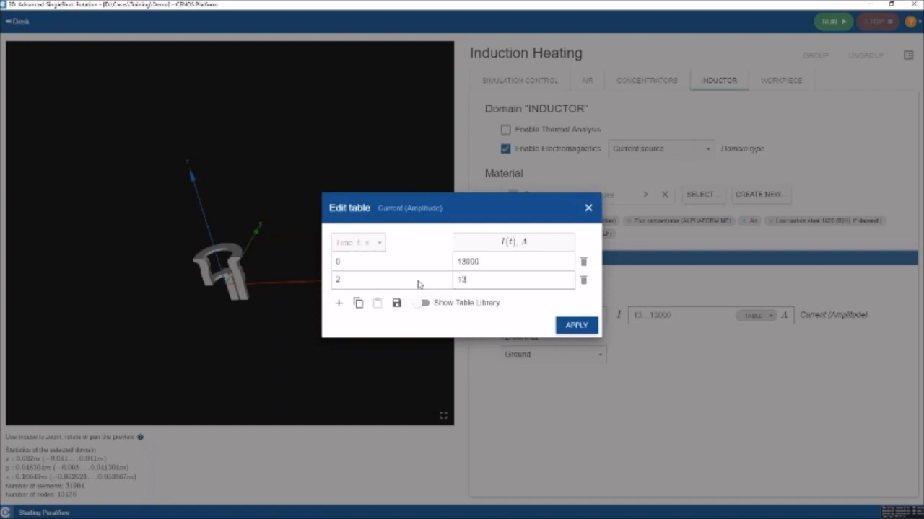
pyautogui.write('000')
# - Add table rows for a current of 0 A at 2.1 s and 0 A at 4 s
pyautogui.press('Tab')
pyautogui.write('2.1')
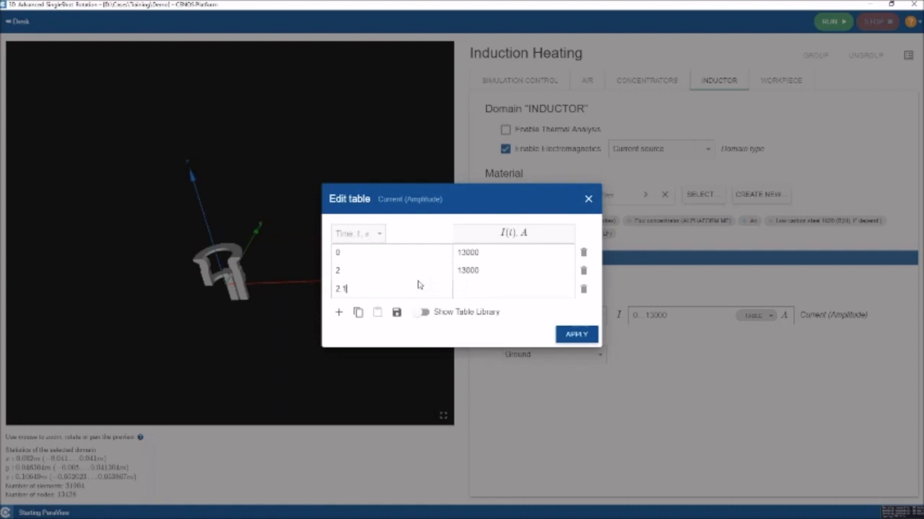
pyautogui.press('Tab')
pyautogui.write('0')
pyautogui.press('Tab')
pyautogui.write('4')
pyautogui.press('Tab')
pyautogui.write('0')
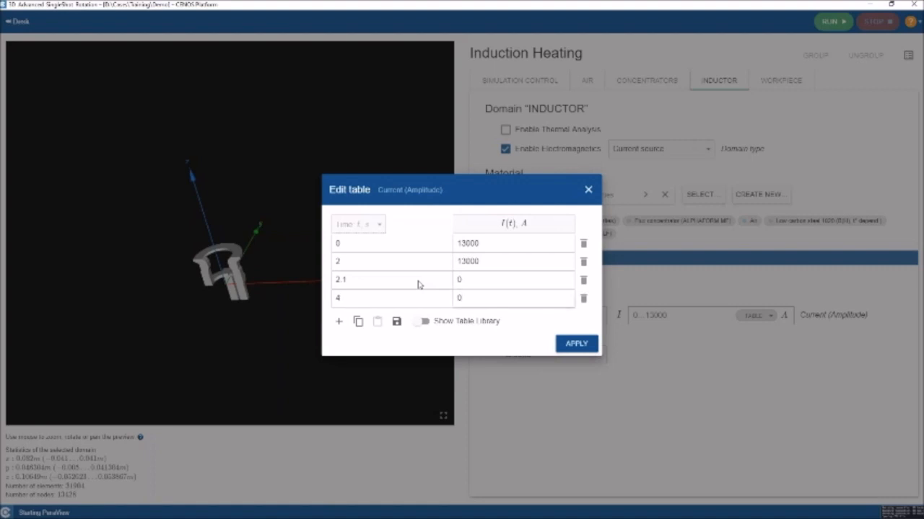
# - Enter a current of 5000 A at 4.1 s in another table row and close the table without applying it
pyautogui.press('Tab')
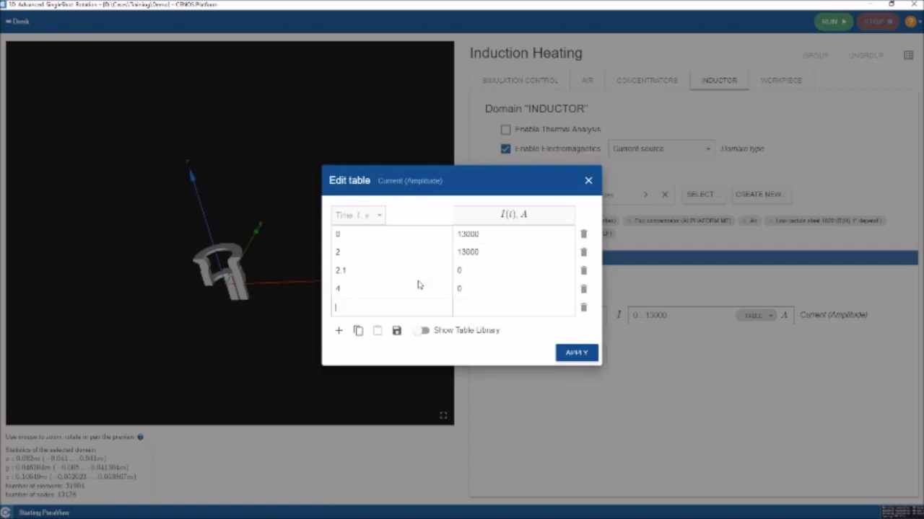
pyautogui.write('4.1')
pyautogui.press('Tab')
pyautogui.write('5000')
pyautogui.click(588, 180)
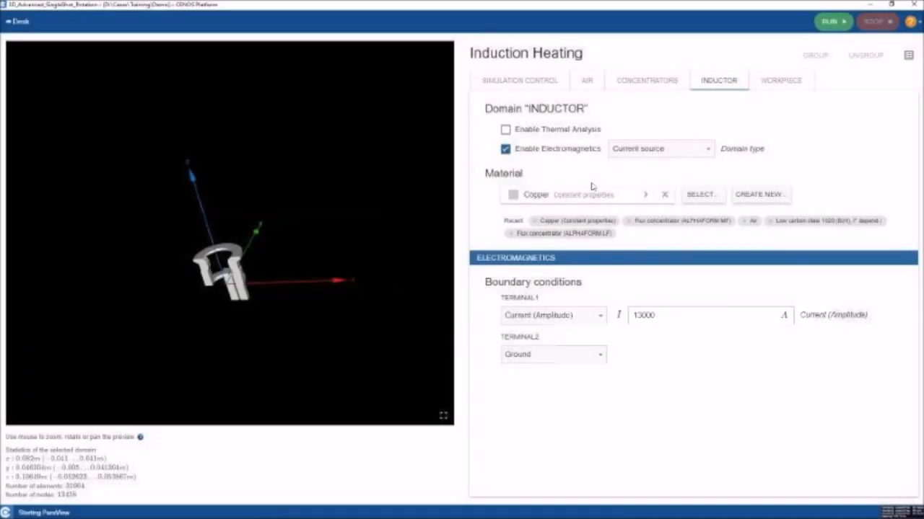
# - Review the CONCENTRATORS domain and check the symmetry options in the simulation control settings, keeping Full 3D model
pyautogui.click(642, 82)
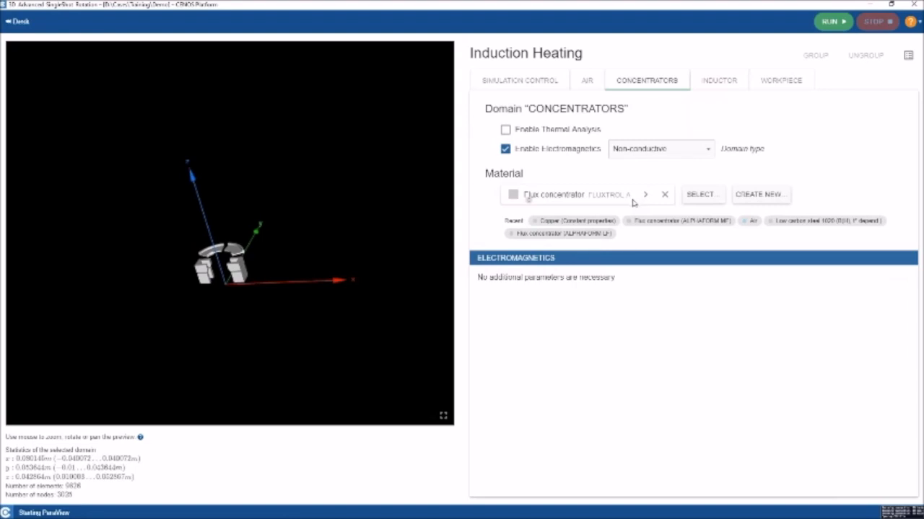
pyautogui.click(521, 81)
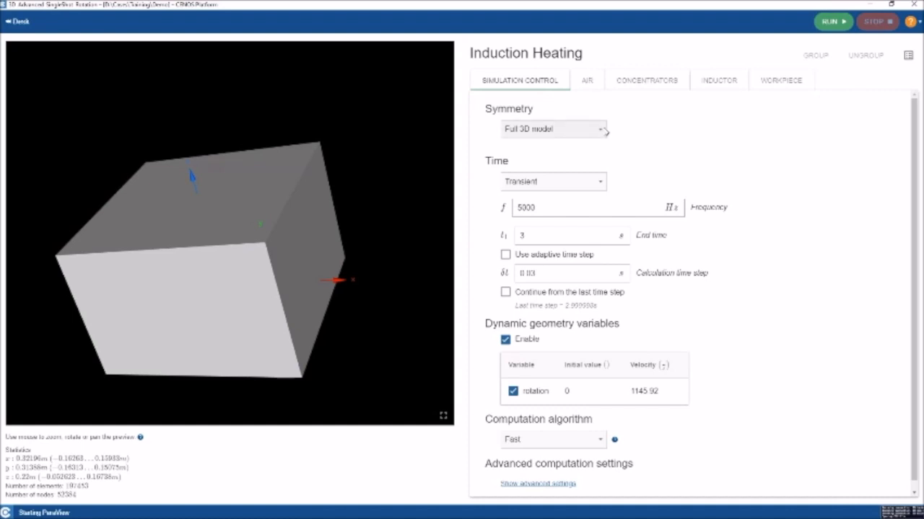
pyautogui.click(532, 127)
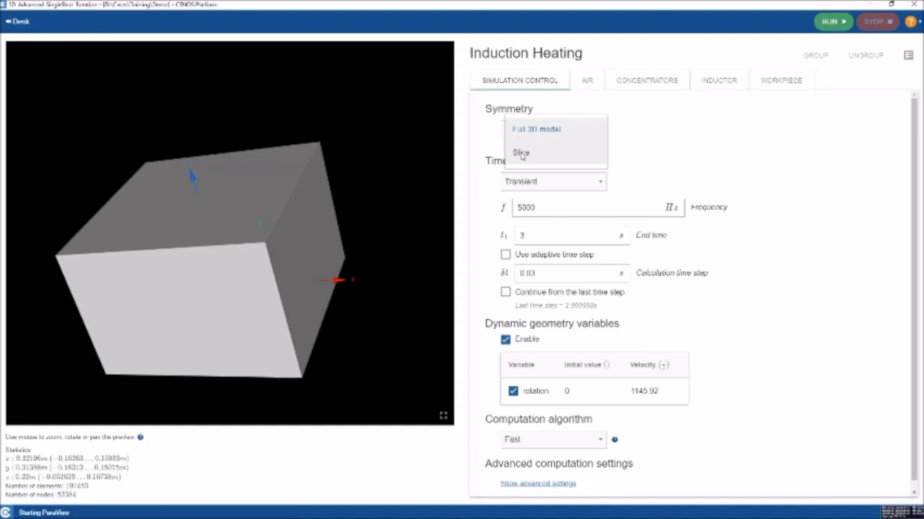
pyautogui.click(532, 129)
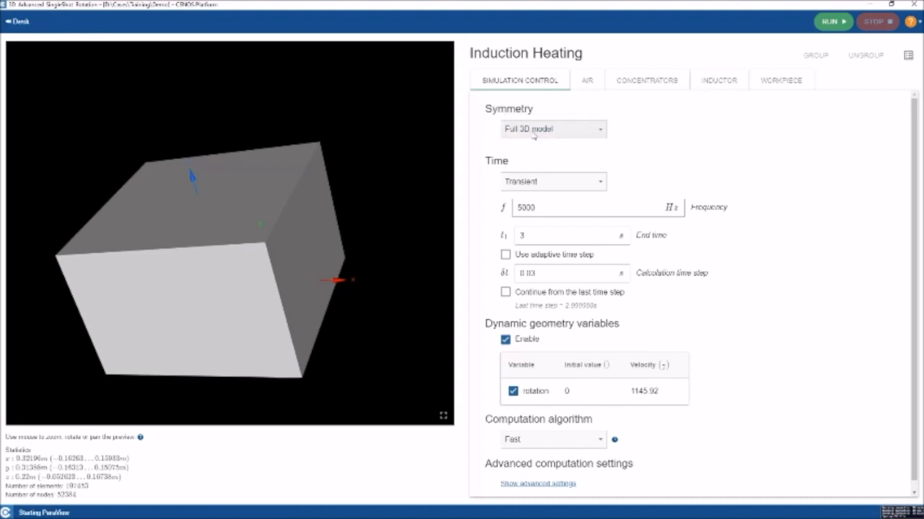
# - Check the available time modes and frequency input types, keeping Transient and Constant
pyautogui.click(541, 184)
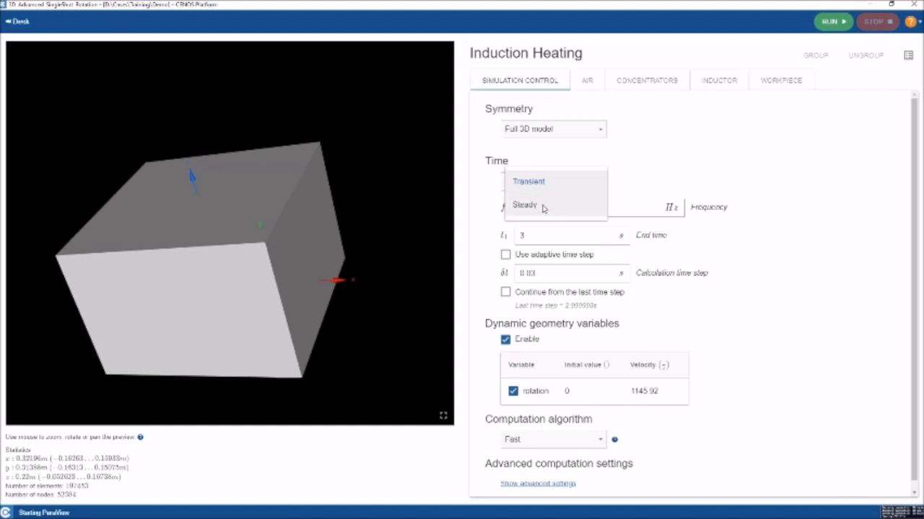
pyautogui.click(546, 184)
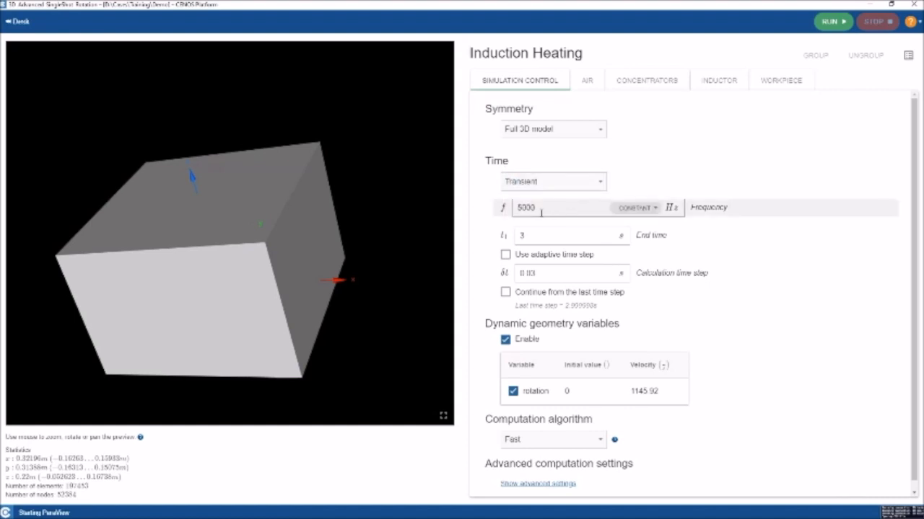
pyautogui.click(636, 208)
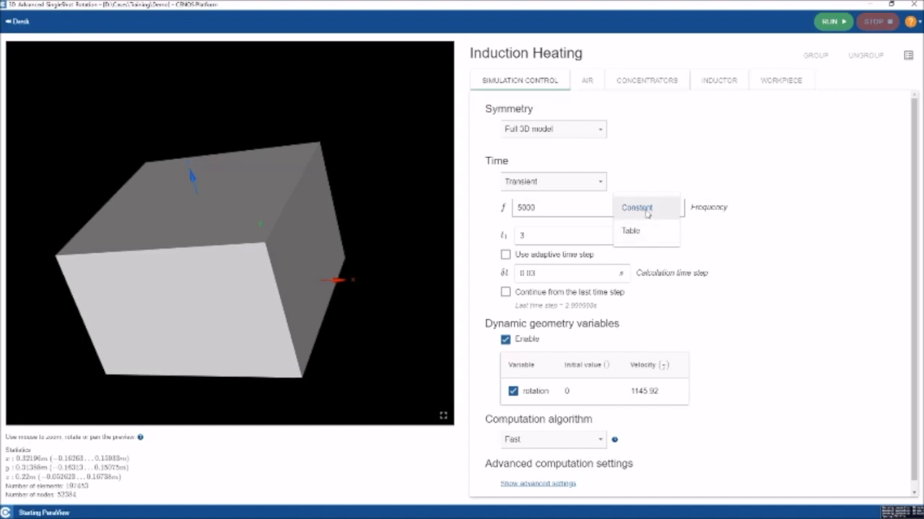
pyautogui.click(646, 210)
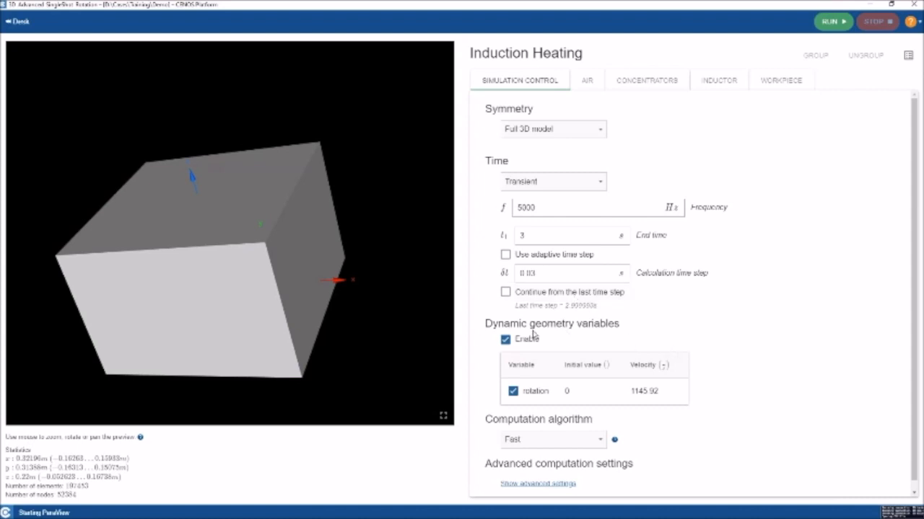
# - Examine the rotation variable's initial value and the computation algorithm options, keeping Fast
pyautogui.click(564, 396)
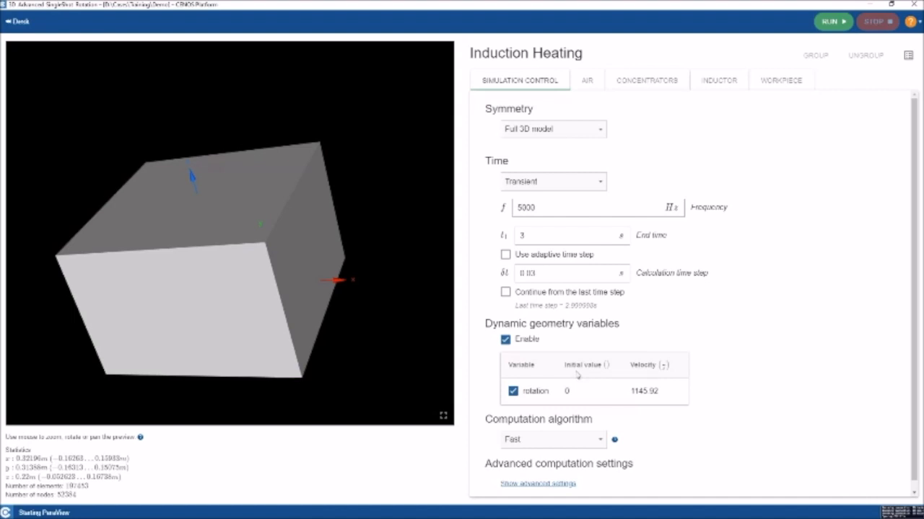
pyautogui.click(600, 442)
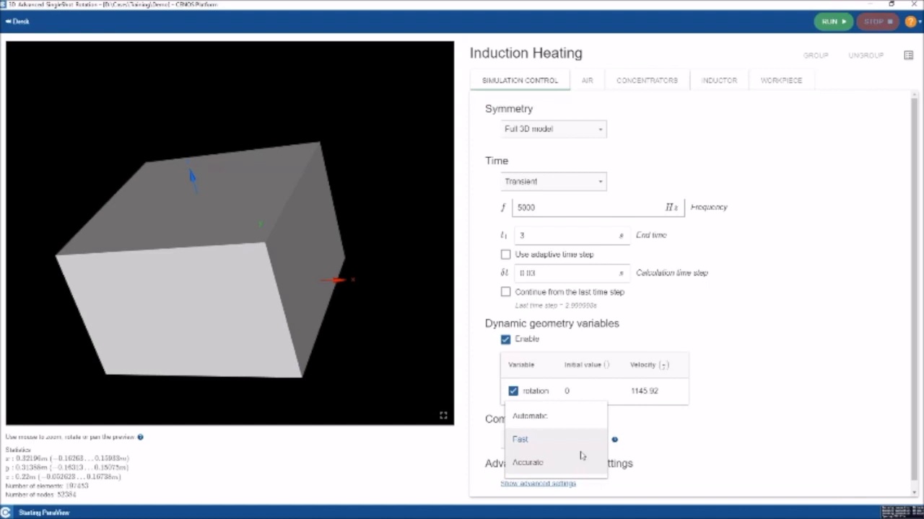
pyautogui.click(711, 427)
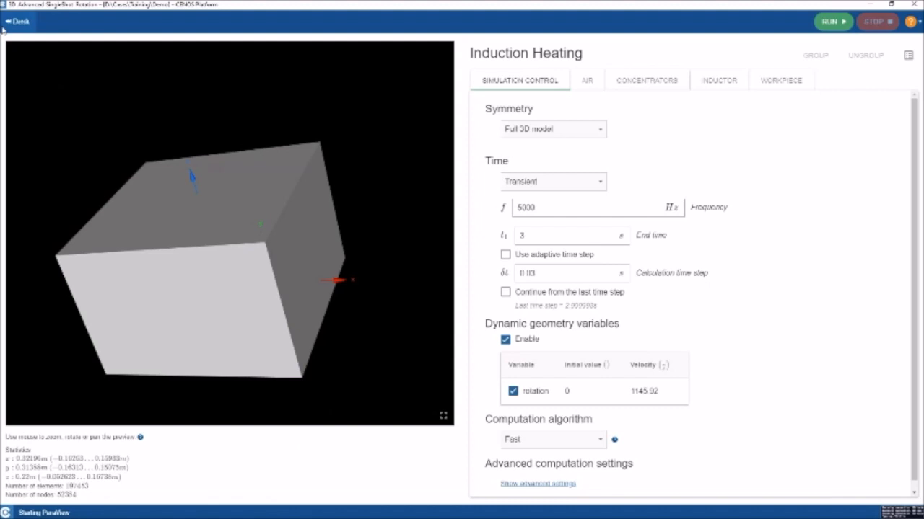
# - Return to the simulation desk, dismiss the ParaView message, and start a new case without saving the current one
pyautogui.click(20, 23)
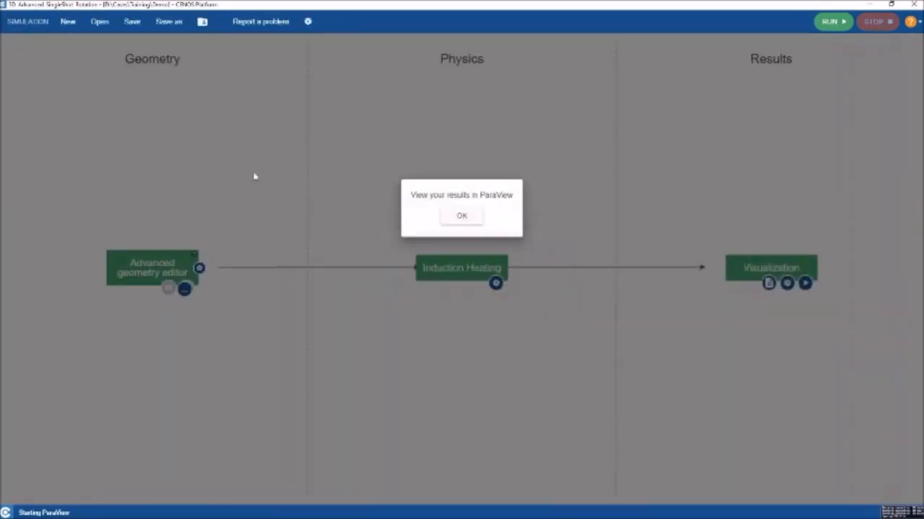
pyautogui.click(460, 218)
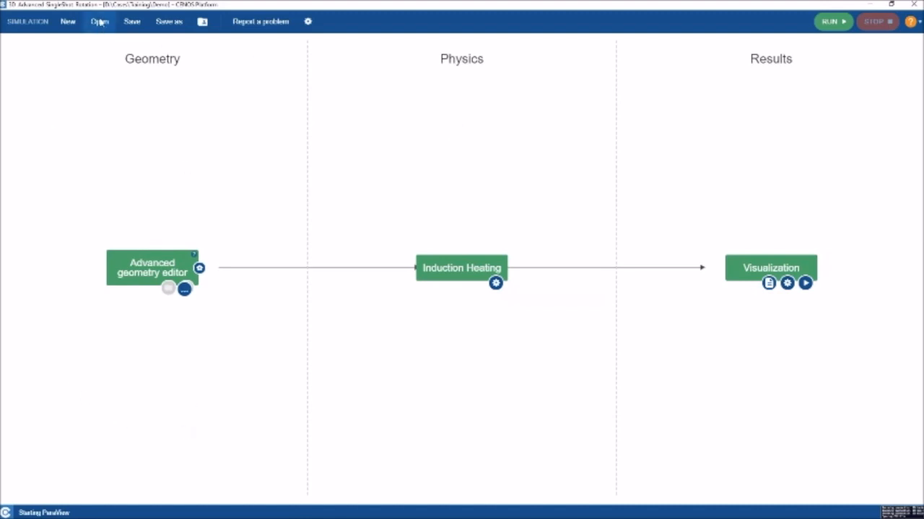
pyautogui.click(69, 23)
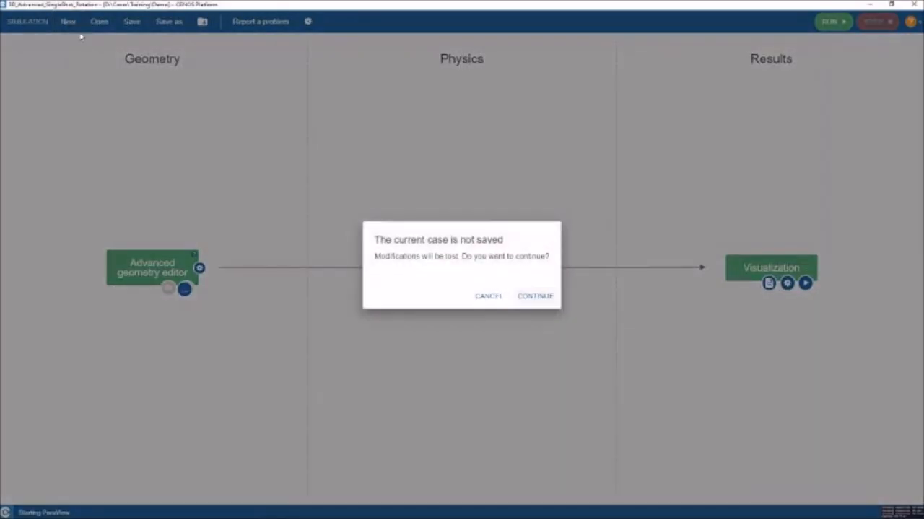
pyautogui.click(534, 297)
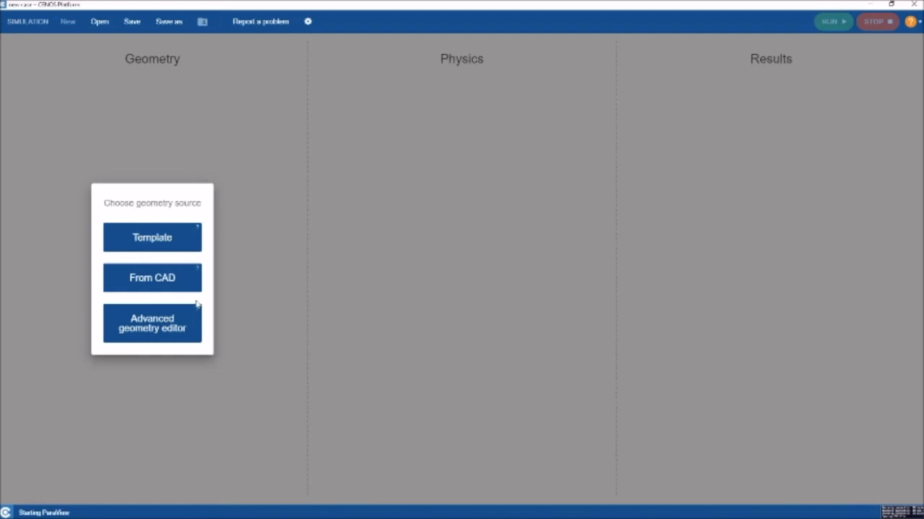
# - Switch to SALOME and try translating the inductor with a Dy value of 100
pyautogui.moveTo(326, 515)
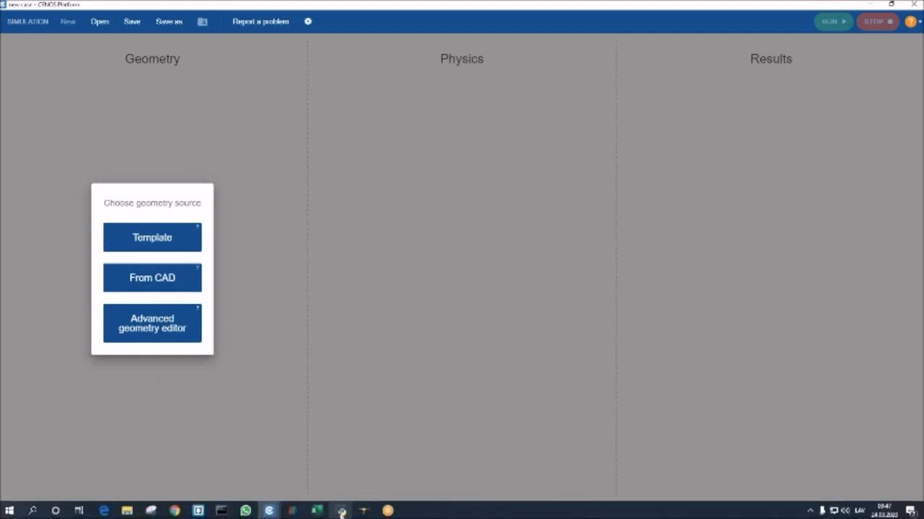
pyautogui.click(363, 510)
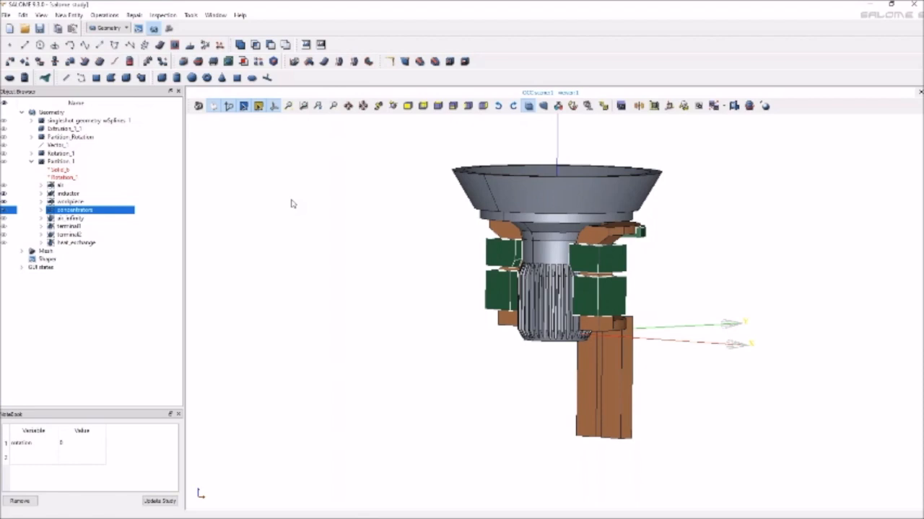
pyautogui.keyDown('ctrl'); pyautogui.moveTo(737, 257); pyautogui.dragTo(754, 171, button='right'); pyautogui.keyUp('ctrl')
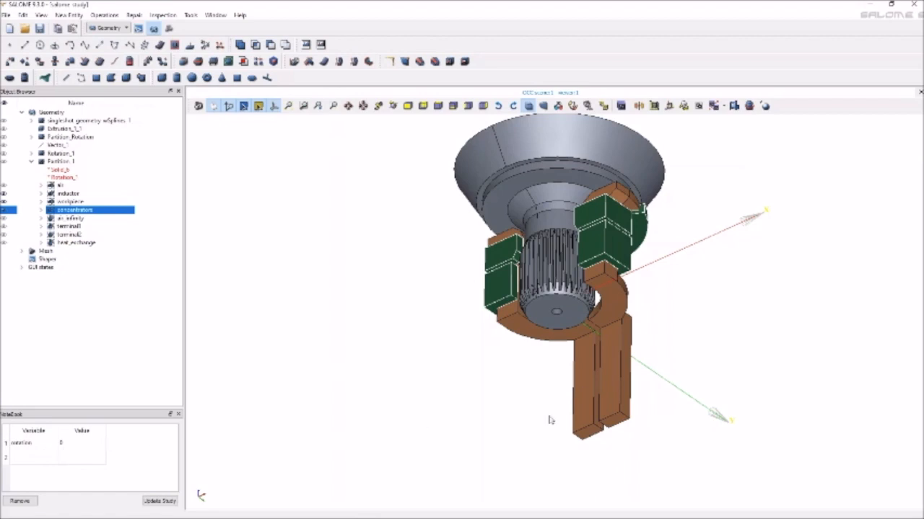
pyautogui.click(613, 316)
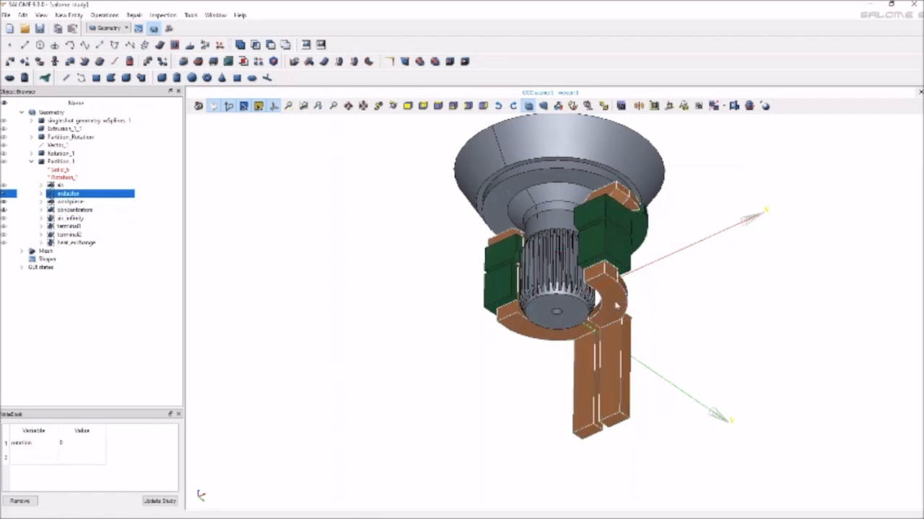
pyautogui.click(10, 62)
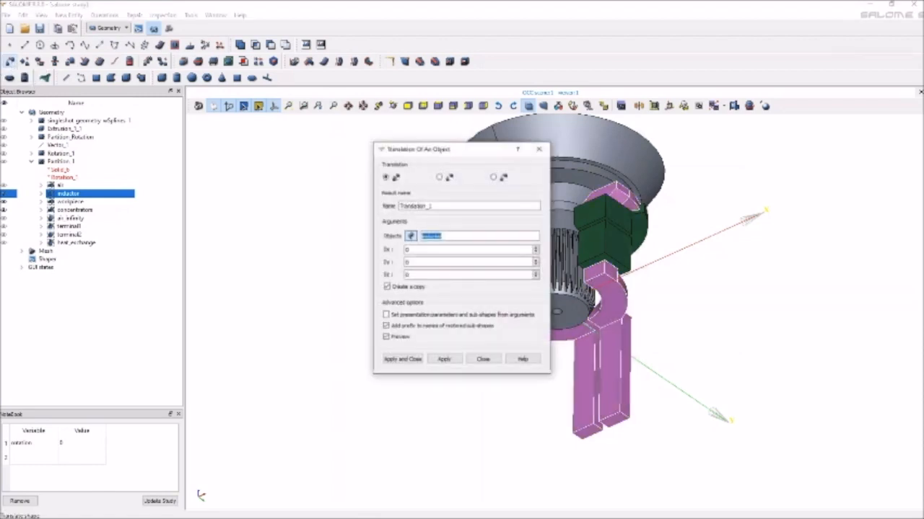
pyautogui.moveTo(457, 148); pyautogui.dragTo(337, 126)
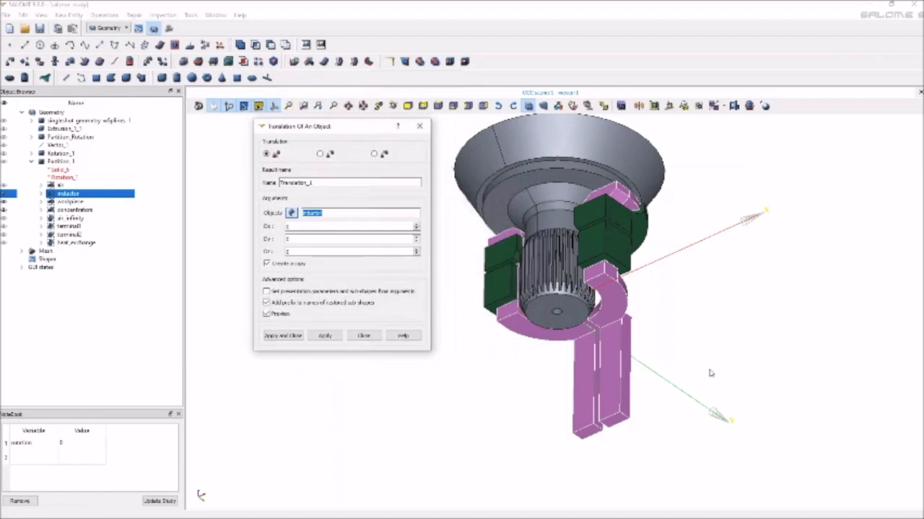
pyautogui.doubleClick(288, 239)
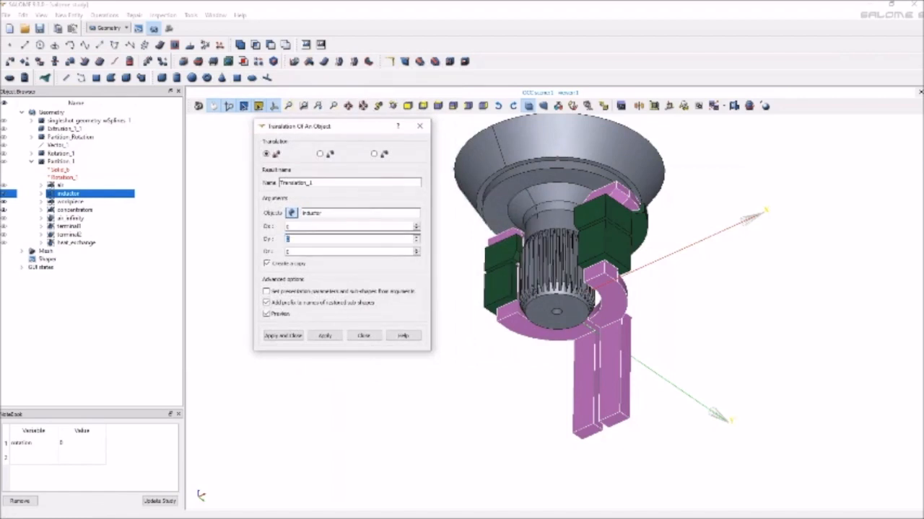
pyautogui.write('10')
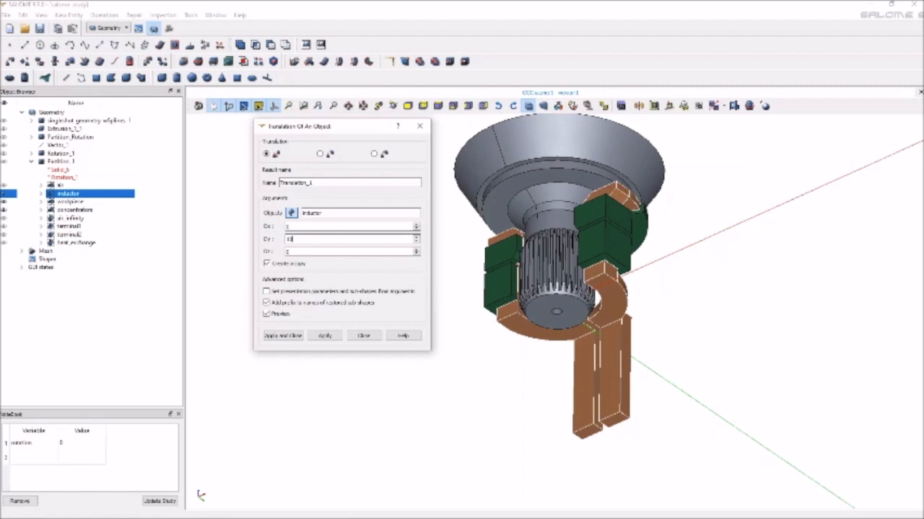
pyautogui.write('0')
# - Try the variable name "distance" as the inductor's Dy translation and close the dialog without applying it
pyautogui.doubleClick(282, 239)
pyautogui.write('distance')
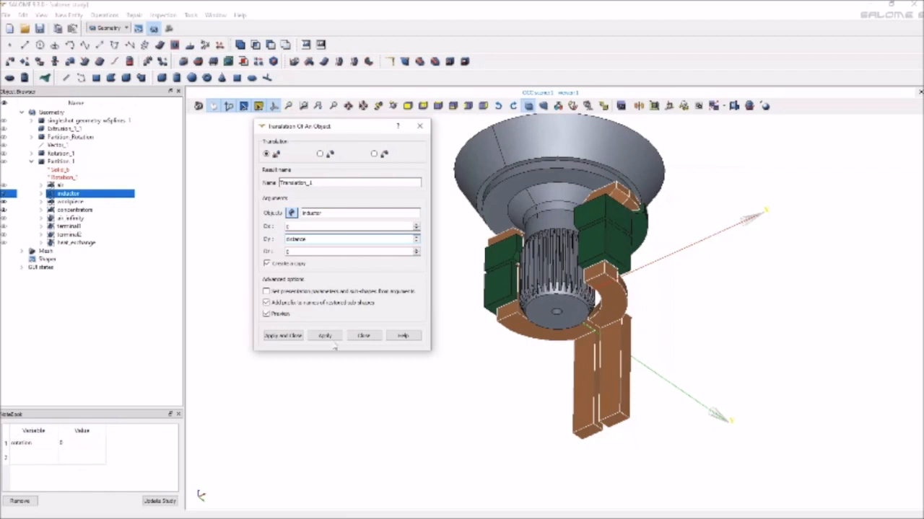
pyautogui.click(364, 336)
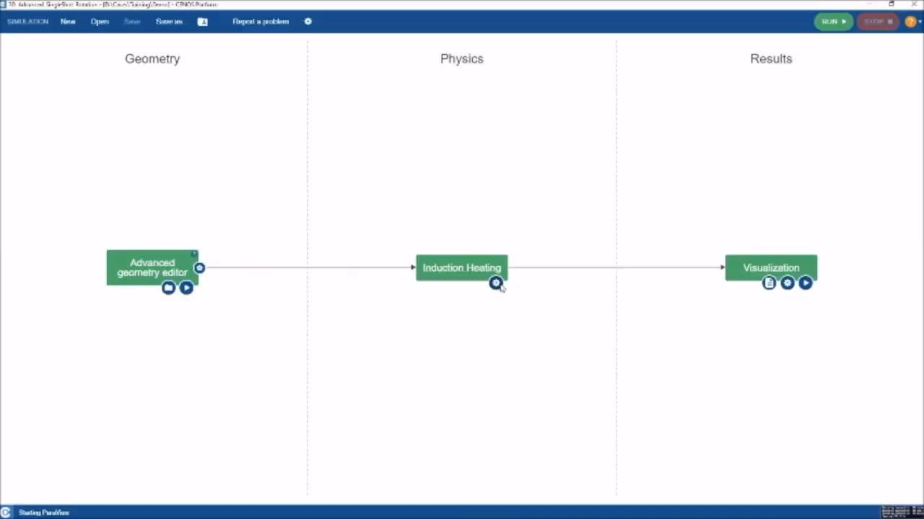
# - Open the Induction Heating settings and examine the rotation variable's initial value under the dynamic geometry variables
pyautogui.click(498, 285)
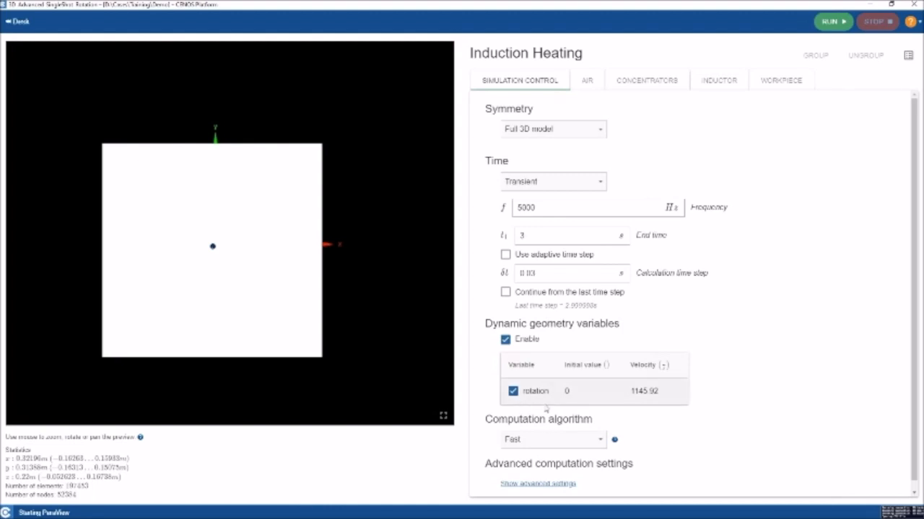
pyautogui.click(610, 386)
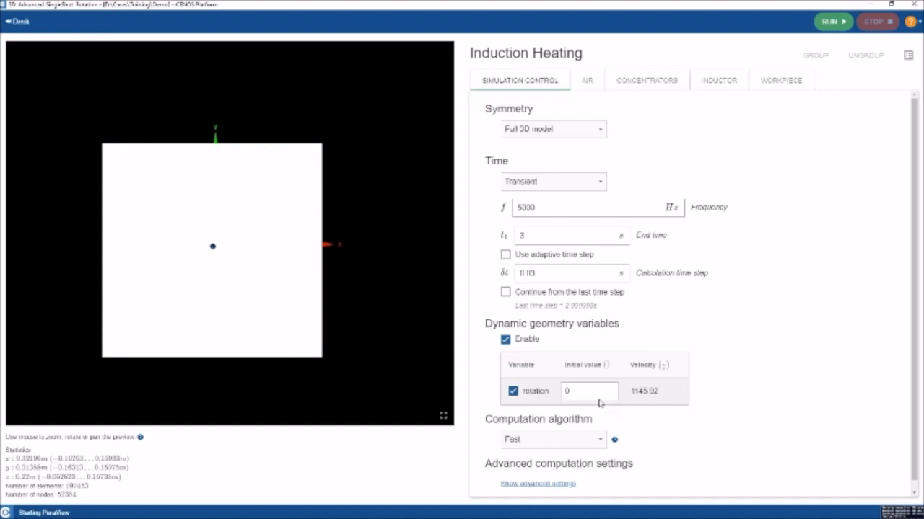
# - Switch to SALOME, activate the Mesh module, and list the solid sub-meshes of Mesh_1
pyautogui.moveTo(281, 516)
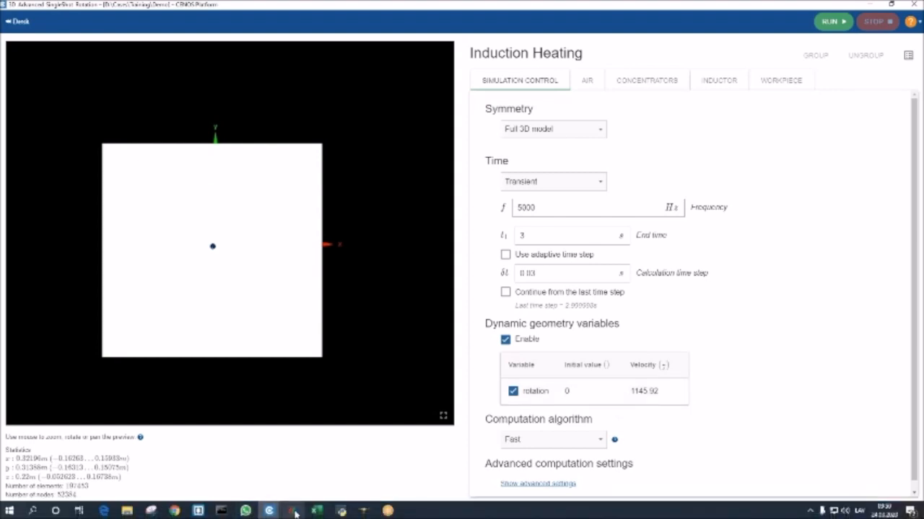
pyautogui.click(363, 512)
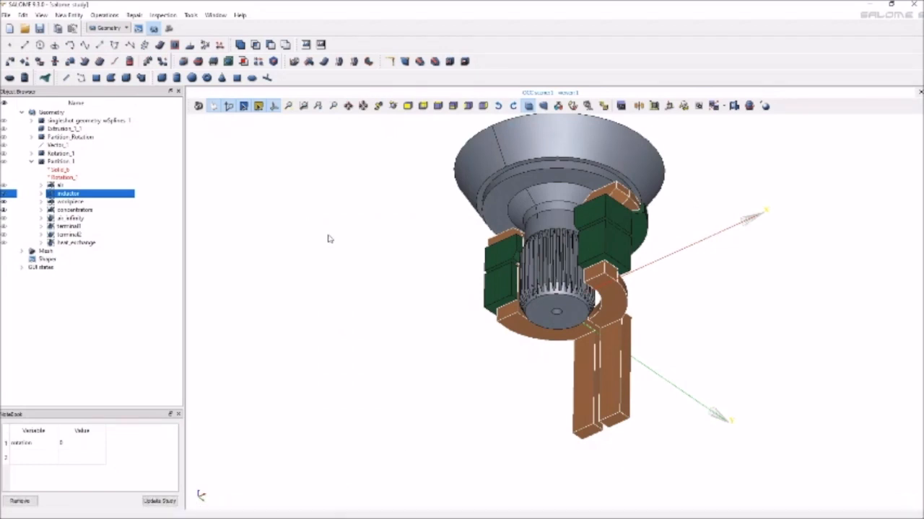
pyautogui.click(169, 29)
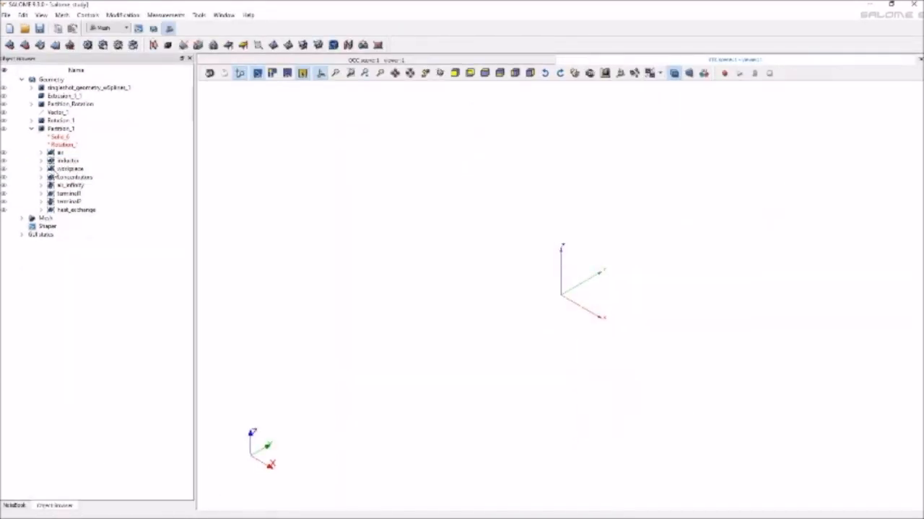
pyautogui.click(22, 218)
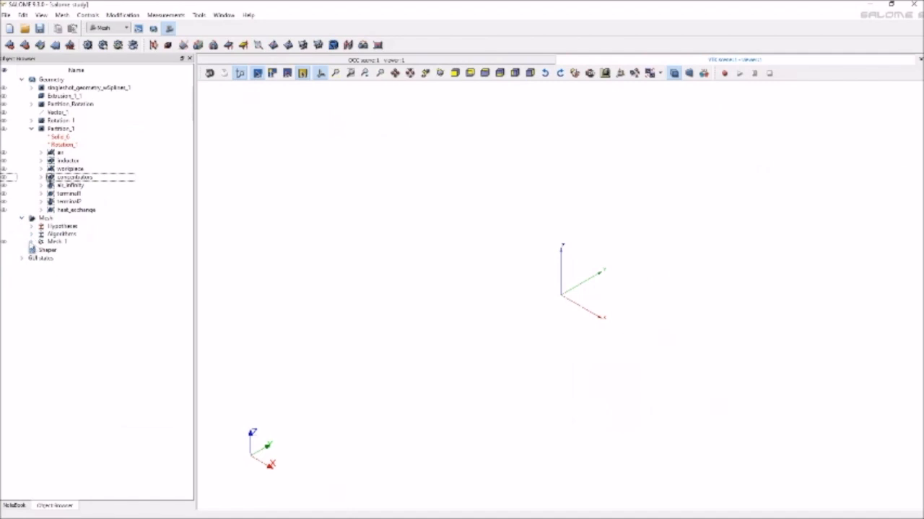
pyautogui.click(32, 241)
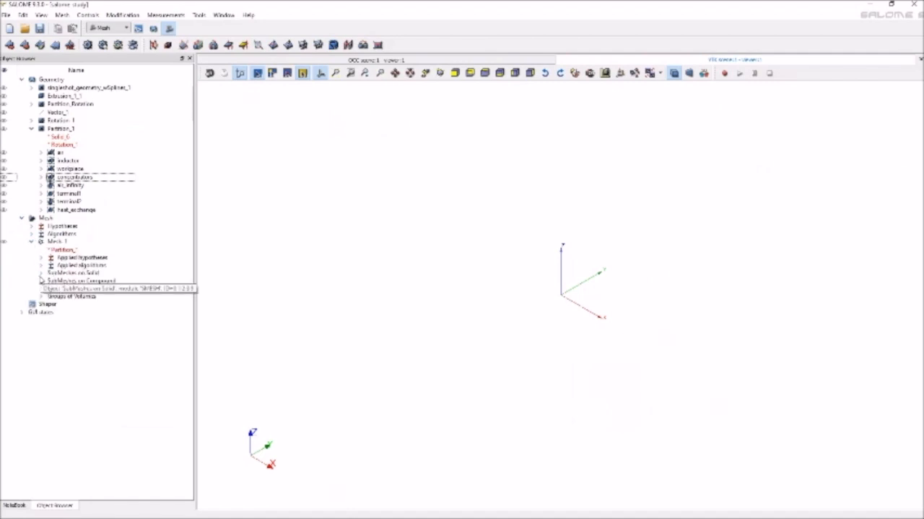
pyautogui.click(40, 274)
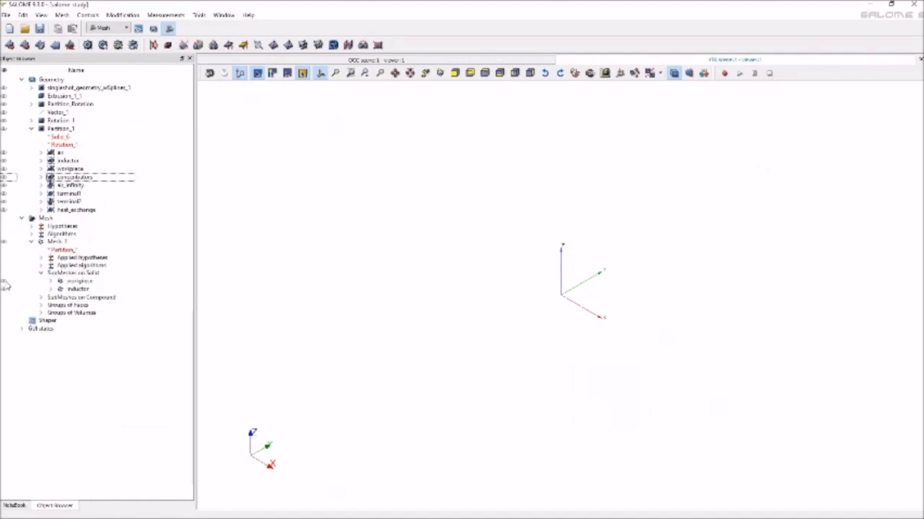
# - Display the workpiece and inductor sub-meshes together in the mesh viewer
pyautogui.click(5, 282)
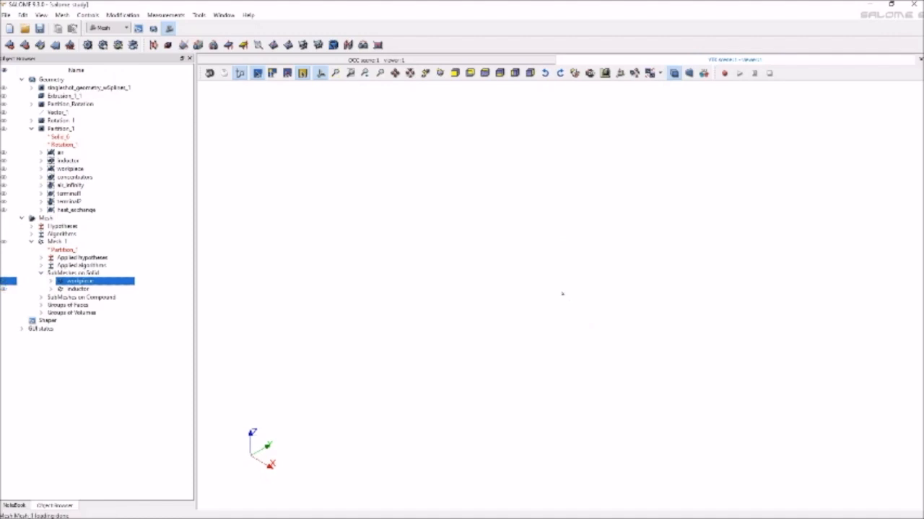
pyautogui.click(3, 289)
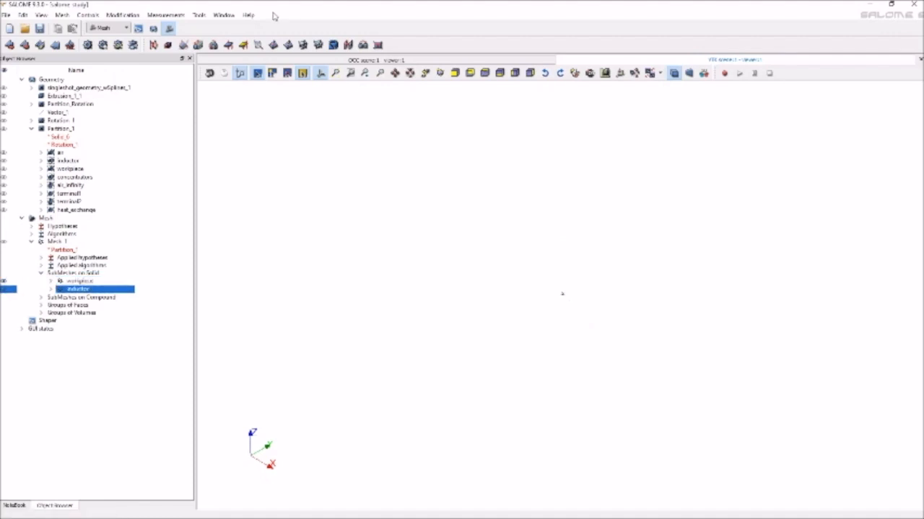
pyautogui.click(336, 74)
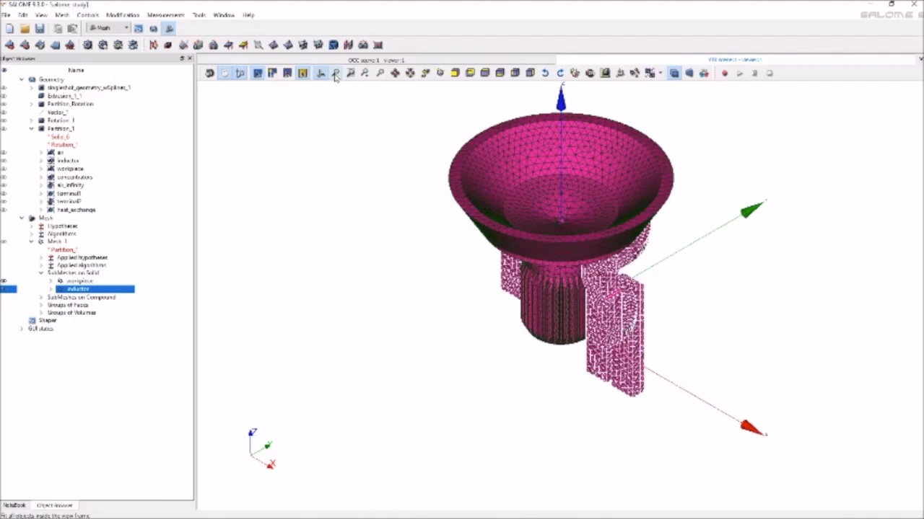
pyautogui.keyDown('ctrl'); pyautogui.moveTo(691, 334); pyautogui.dragTo(546, 279, button='right'); pyautogui.keyUp('ctrl')
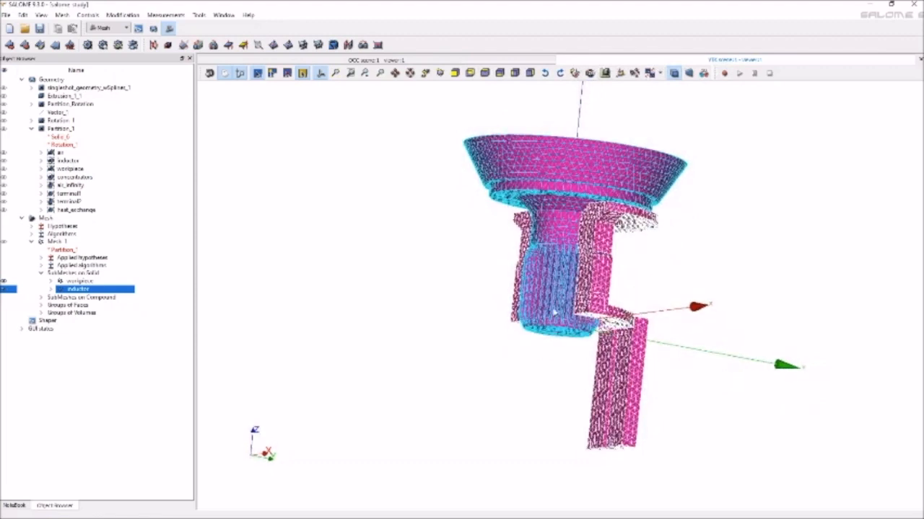
# - Clip the workpiece and inductor sub-meshes with an absolute clipping plane parallel to X-Y
pyautogui.rightClick(550, 262)
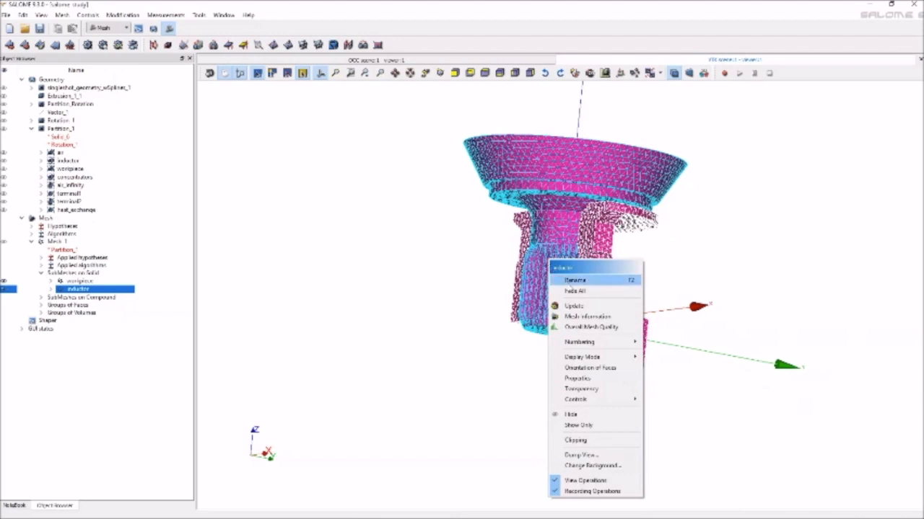
pyautogui.click(591, 440)
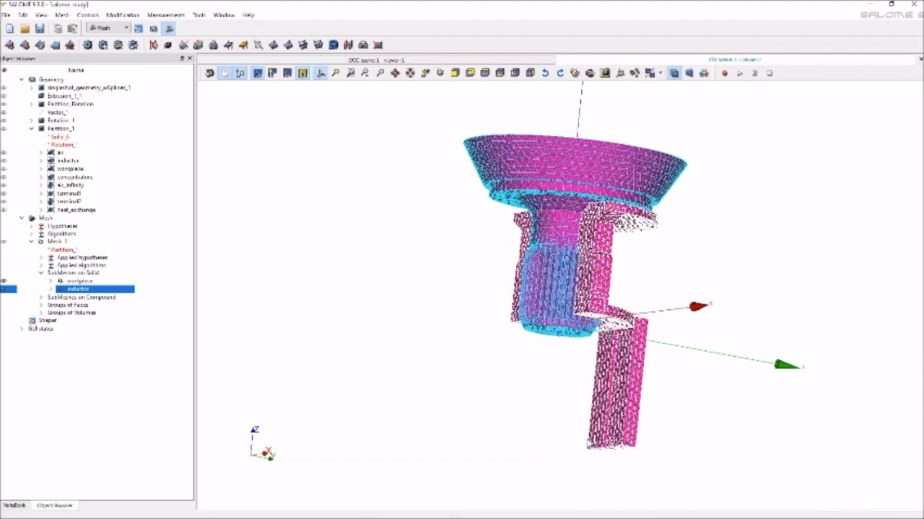
pyautogui.click(527, 144)
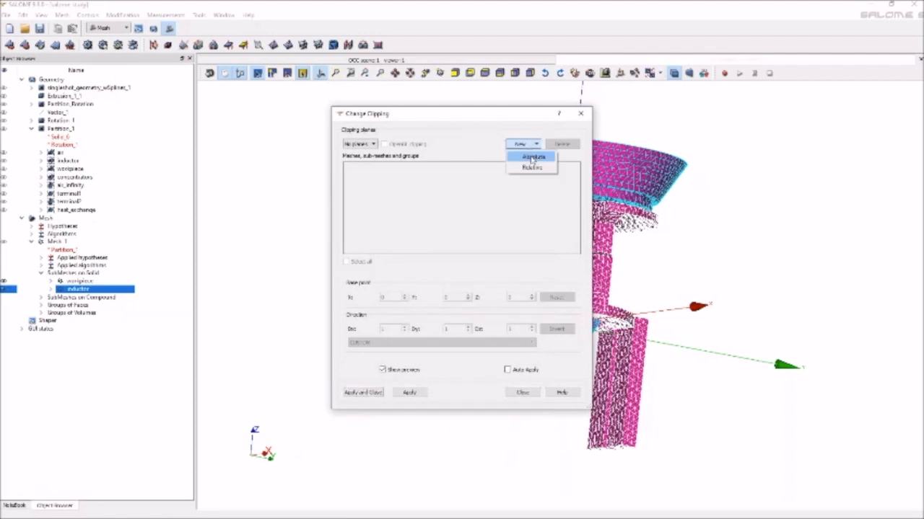
pyautogui.click(533, 158)
pyautogui.click(456, 342)
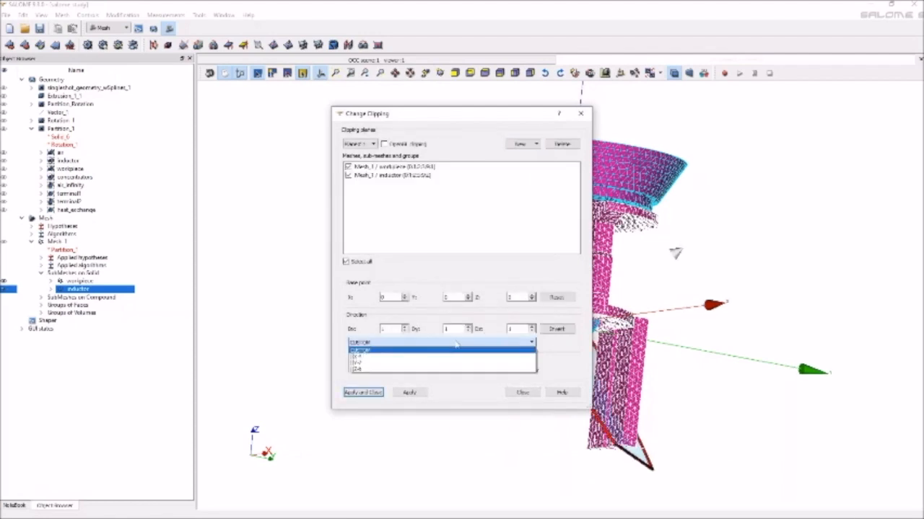
pyautogui.click(442, 362)
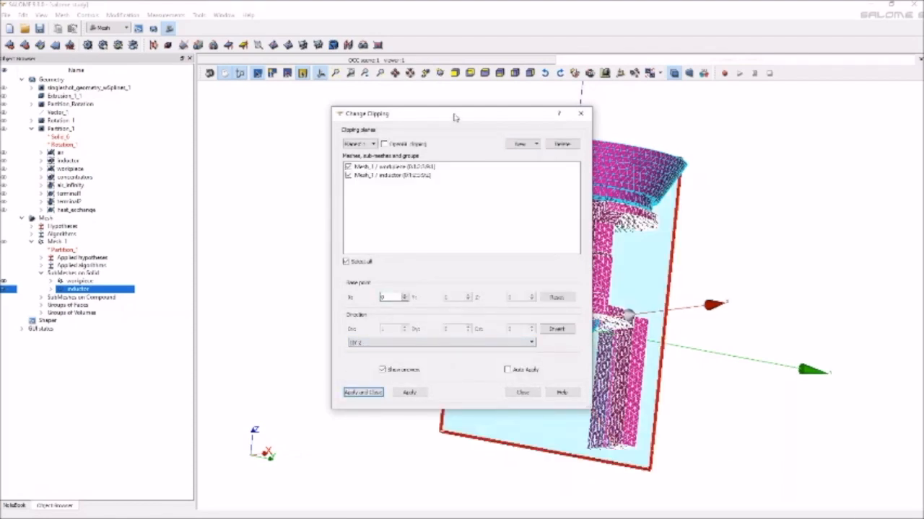
pyautogui.moveTo(455, 117); pyautogui.dragTo(322, 101)
pyautogui.click(242, 329)
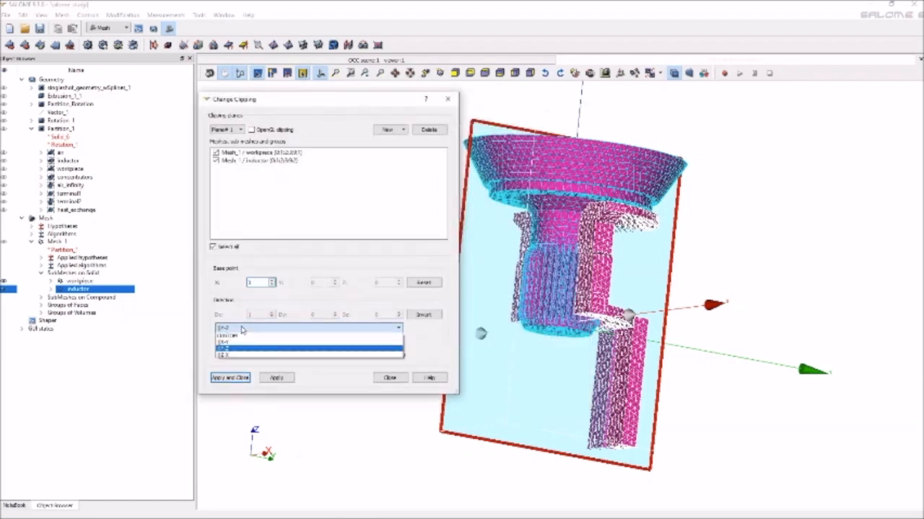
pyautogui.click(241, 342)
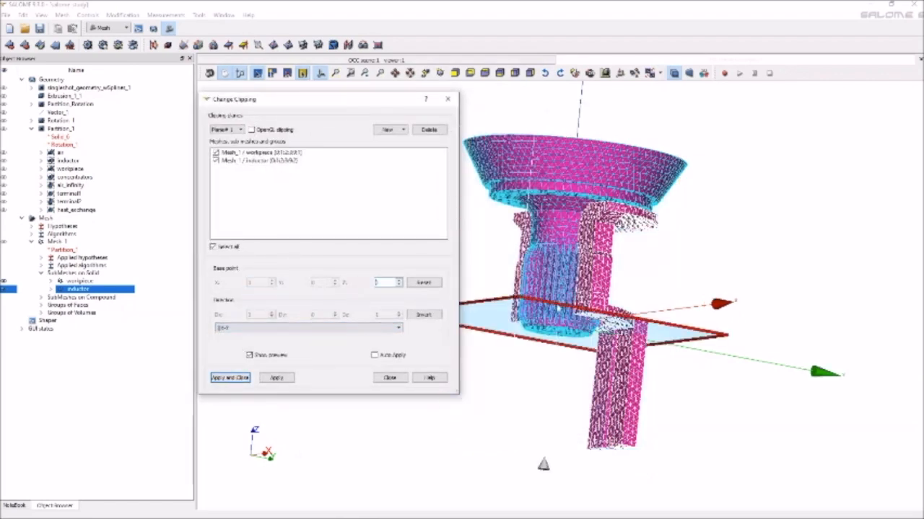
pyautogui.click(567, 310)
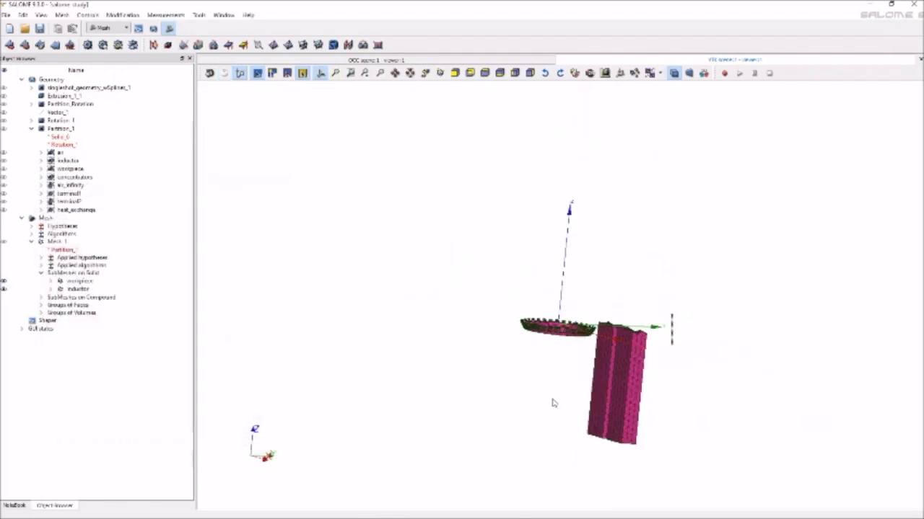
# - Examine the clipped cross-sections of the workpiece and inductor meshes, looking closely at the layers along the inductor's surface
pyautogui.moveTo(708, 344); pyautogui.dragTo(698, 400)
pyautogui.click(225, 73)
pyautogui.moveTo(756, 298); pyautogui.dragTo(700, 423)
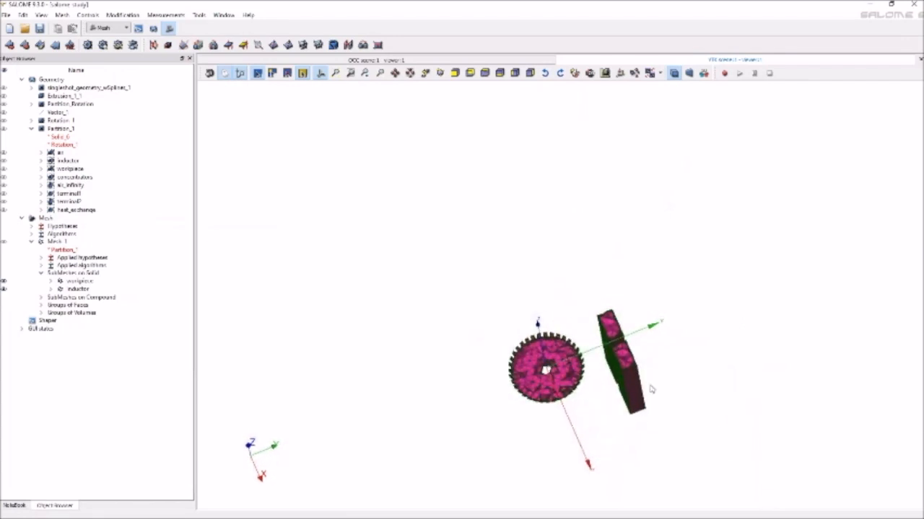
pyautogui.scroll(3, 628, 363)
pyautogui.scroll(5, 628, 364)
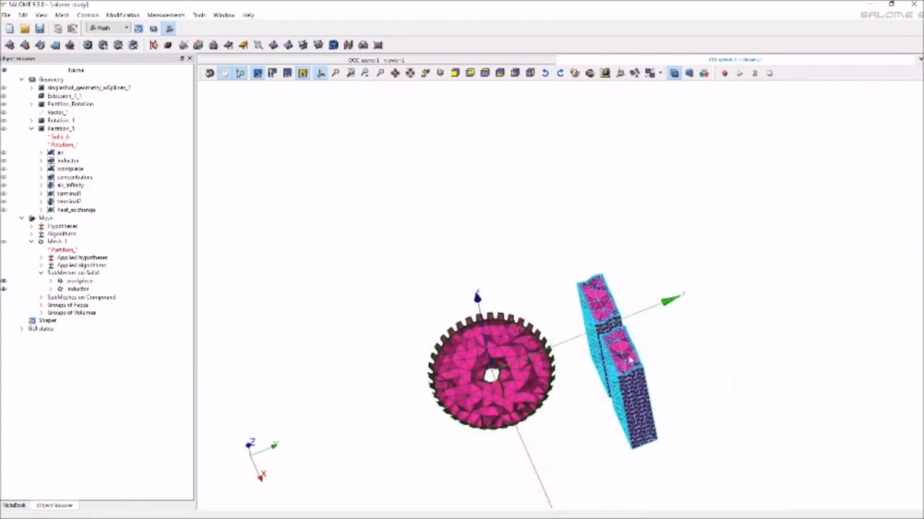
pyautogui.scroll(5, 629, 359)
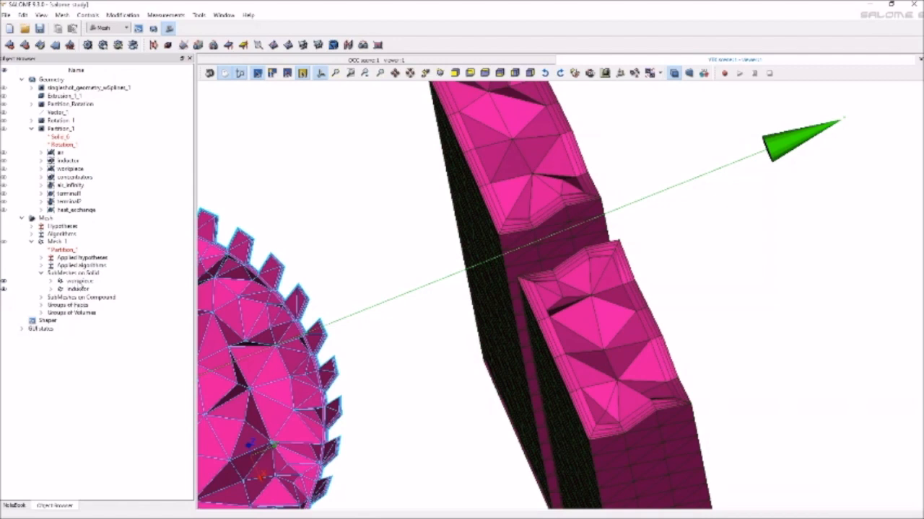
# - Review the total thickness, number of layers and stretch factor in the inductor sub-mesh's Viscous Layers hypothesis, leaving without changes
pyautogui.click(78, 282)
pyautogui.click(80, 289)
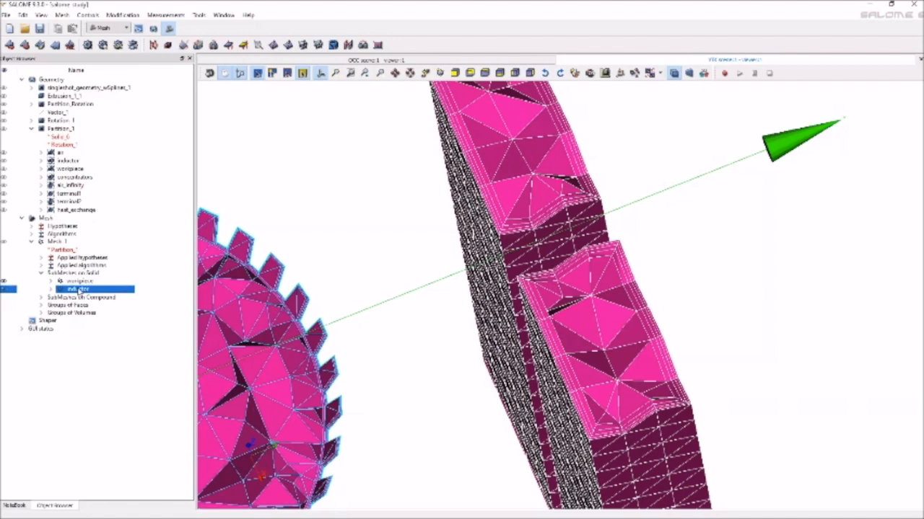
pyautogui.rightClick(79, 289)
pyautogui.click(106, 312)
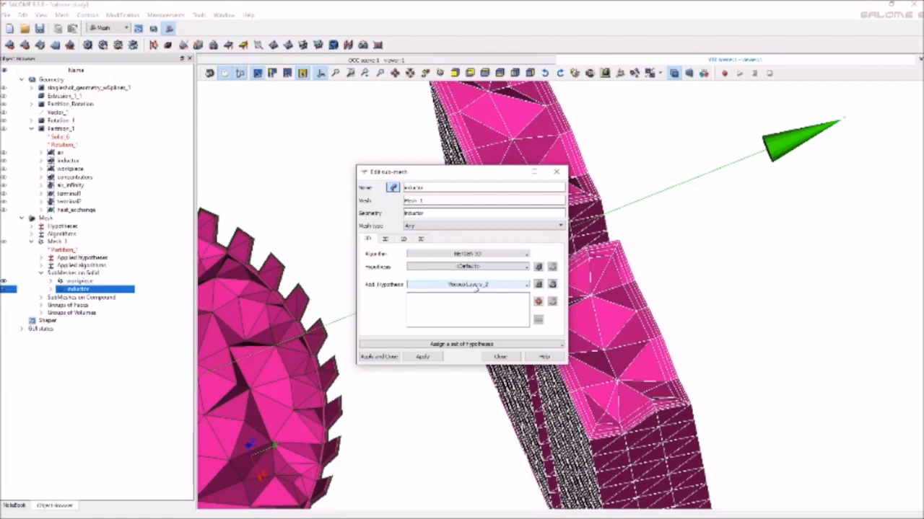
pyautogui.click(552, 285)
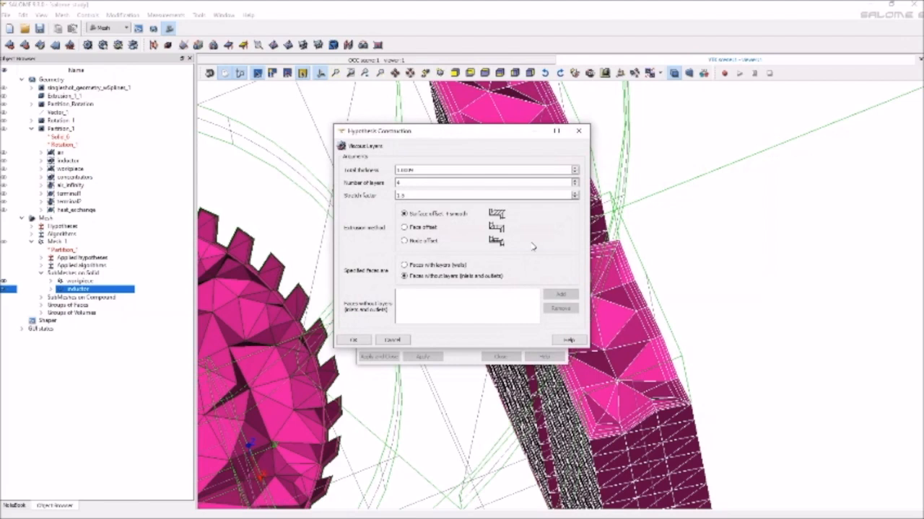
pyautogui.click(401, 170)
pyautogui.click(410, 196)
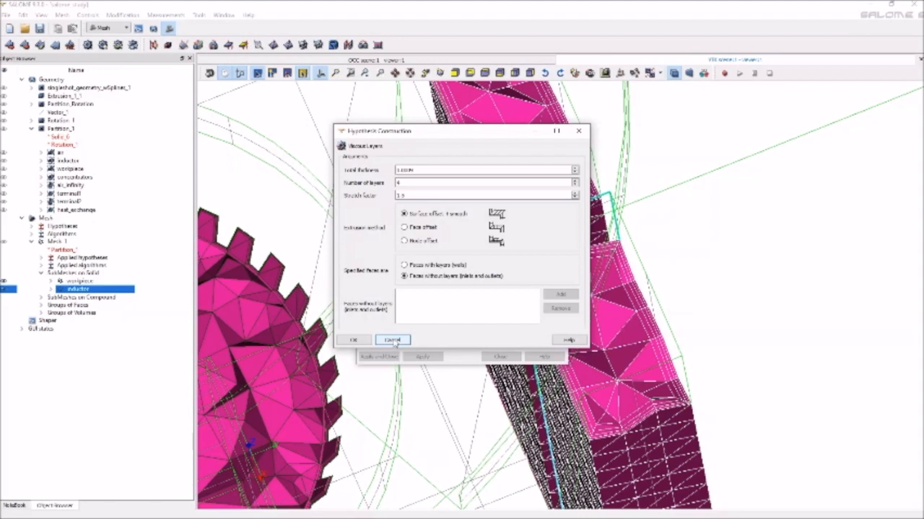
pyautogui.click(393, 339)
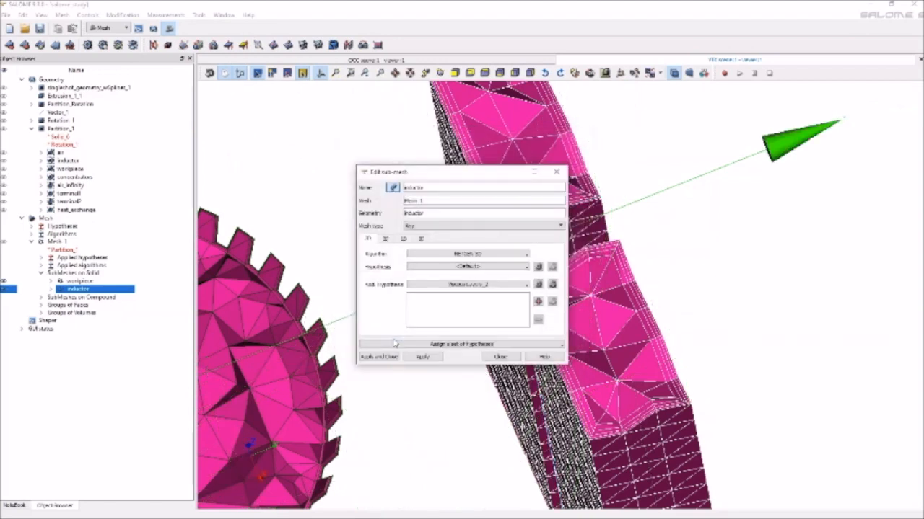
pyautogui.click(503, 358)
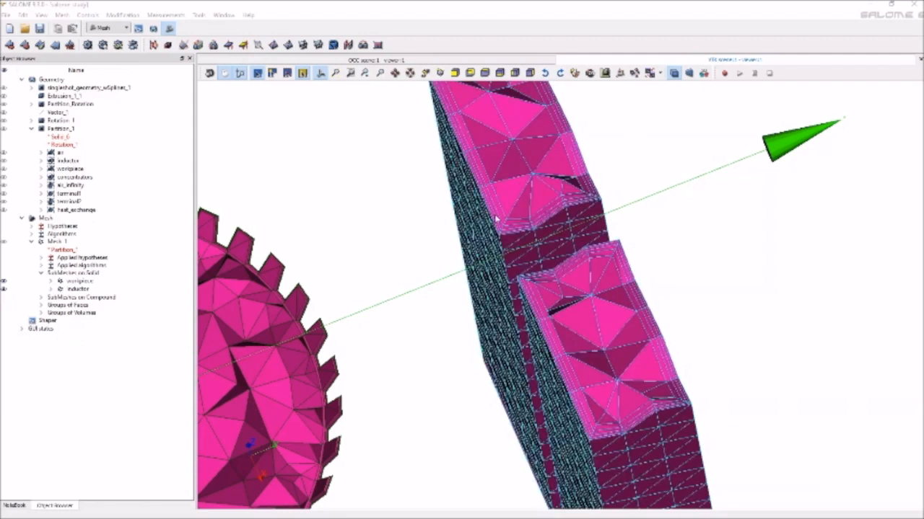
pyautogui.scroll(-3, 400, 278)
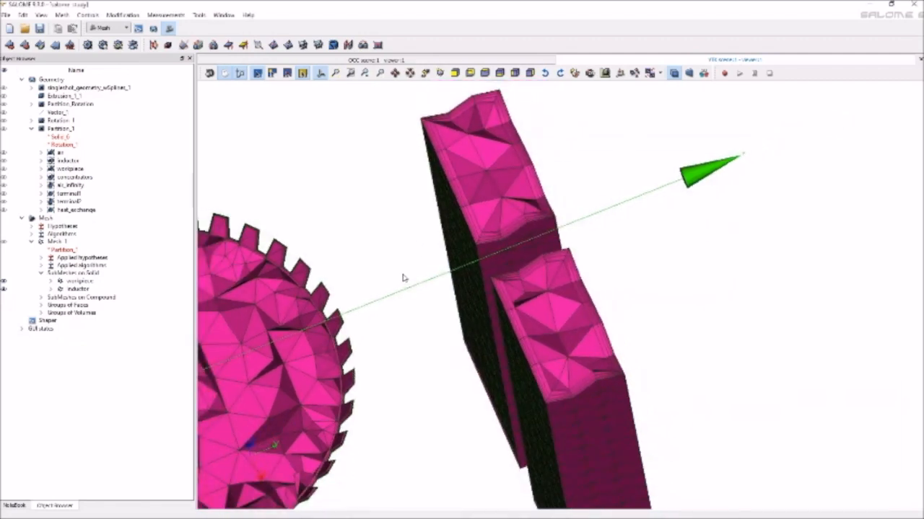
pyautogui.scroll(-1, 403, 280)
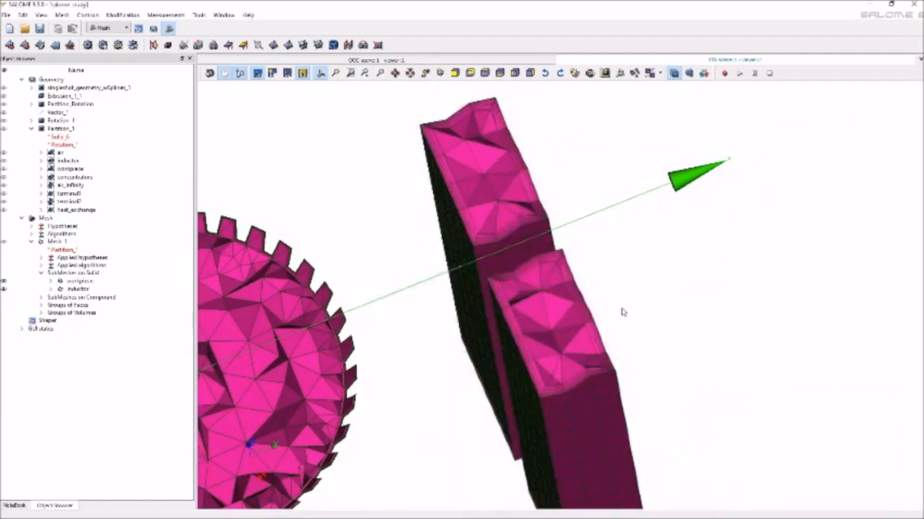
pyautogui.scroll(-4, 622, 312)
pyautogui.scroll(-6, 623, 312)
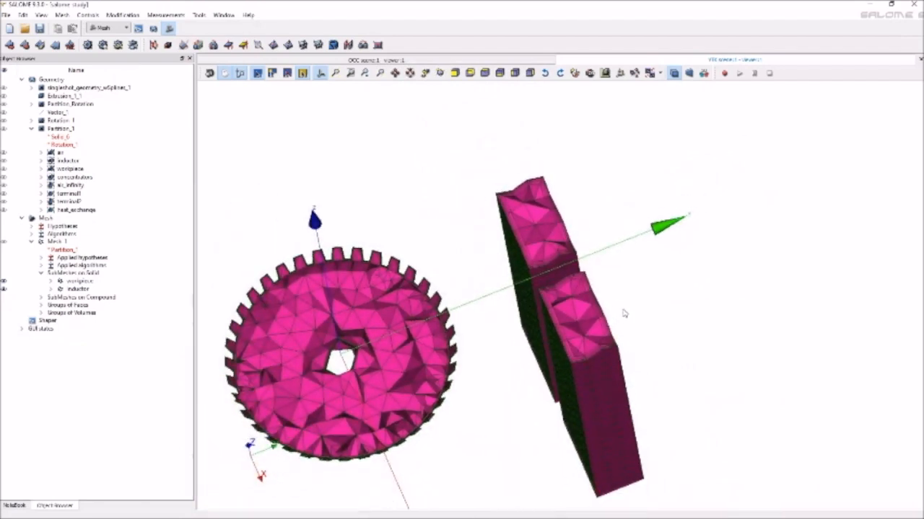